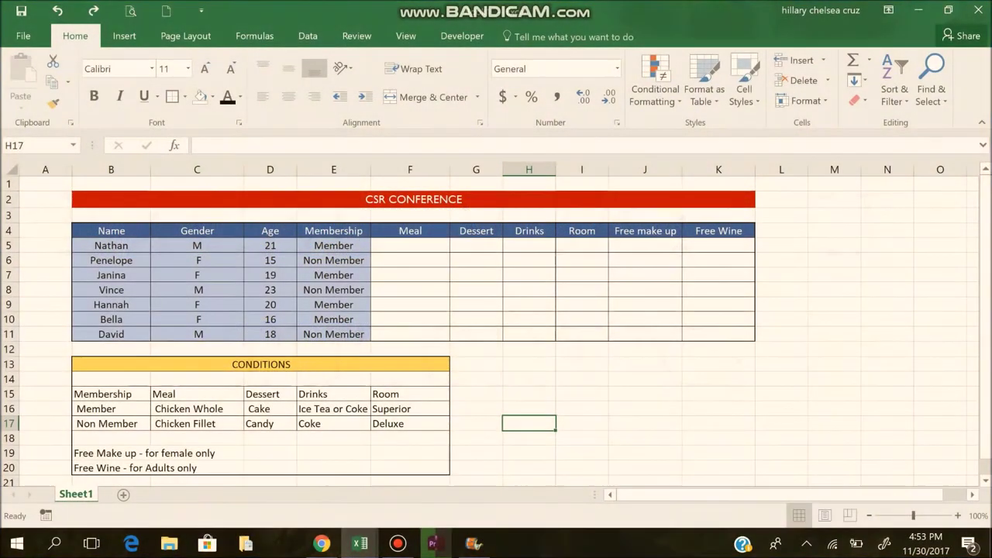
- Select F5, the first Meal cell, to begin its formula
click(410, 245)
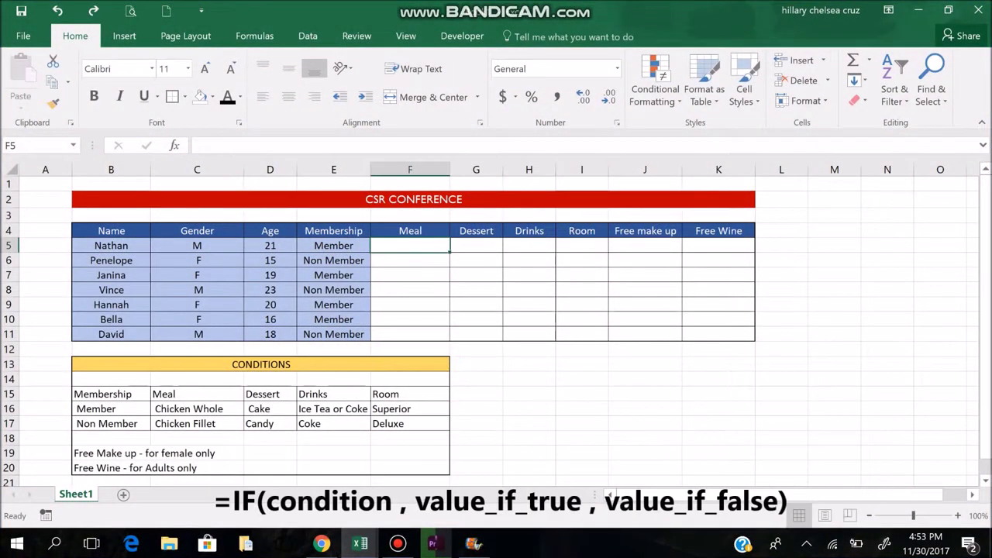
- Enter =IF(E5=$B$16,$C$16,$C$17) in F5 to give Chicken Whole or Chicken Fillet
text(=if()
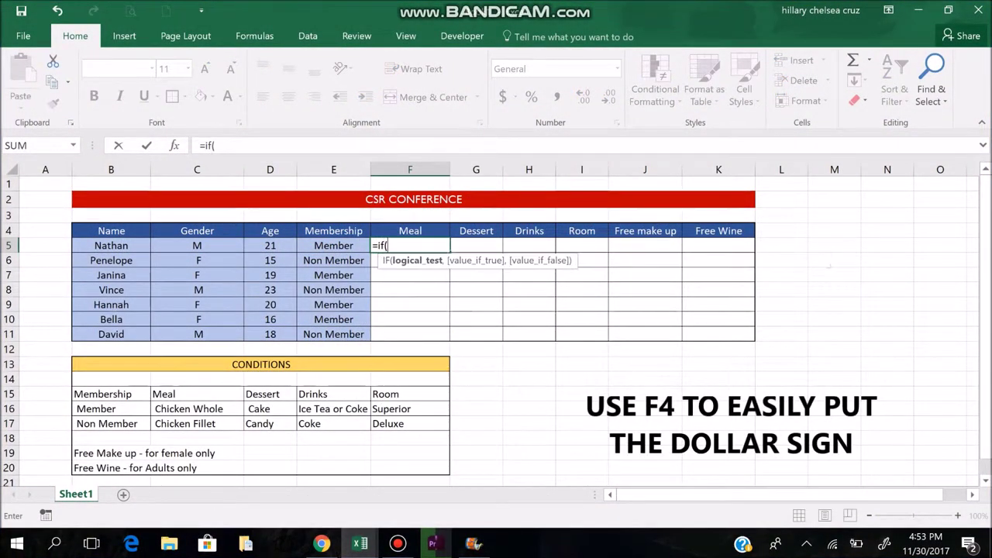
click(333, 245)
text(=)
click(110, 409)
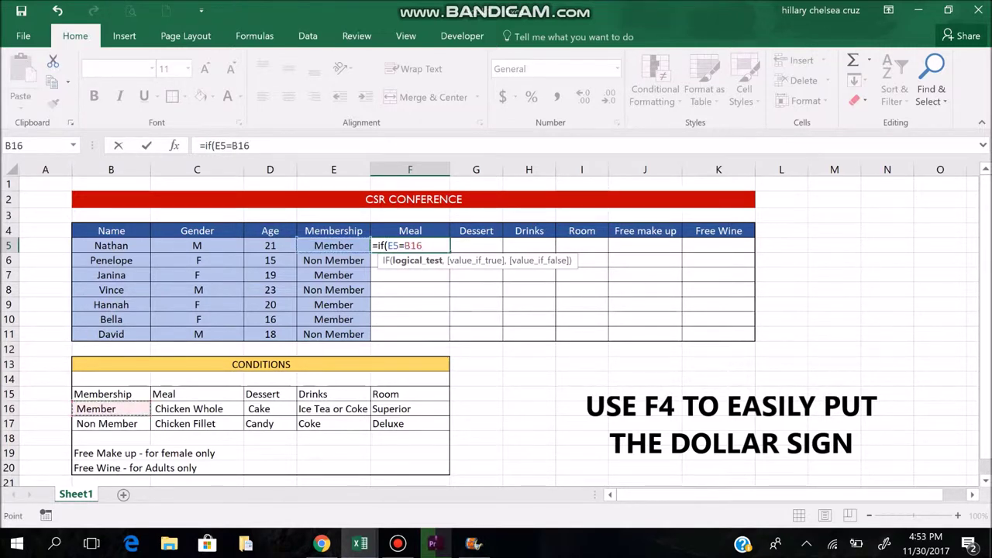
key(F4)
text($B$16,)
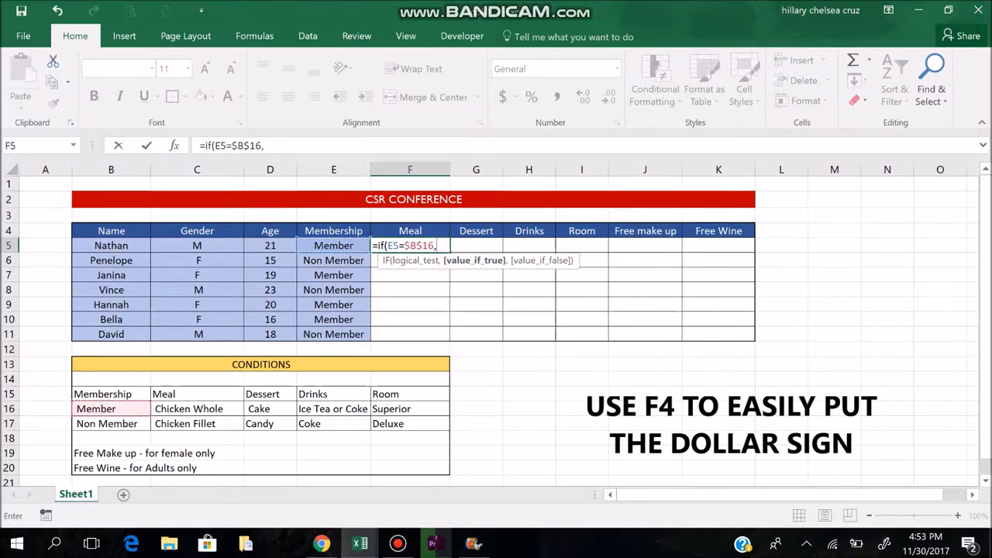
text(C16)
key(F4)
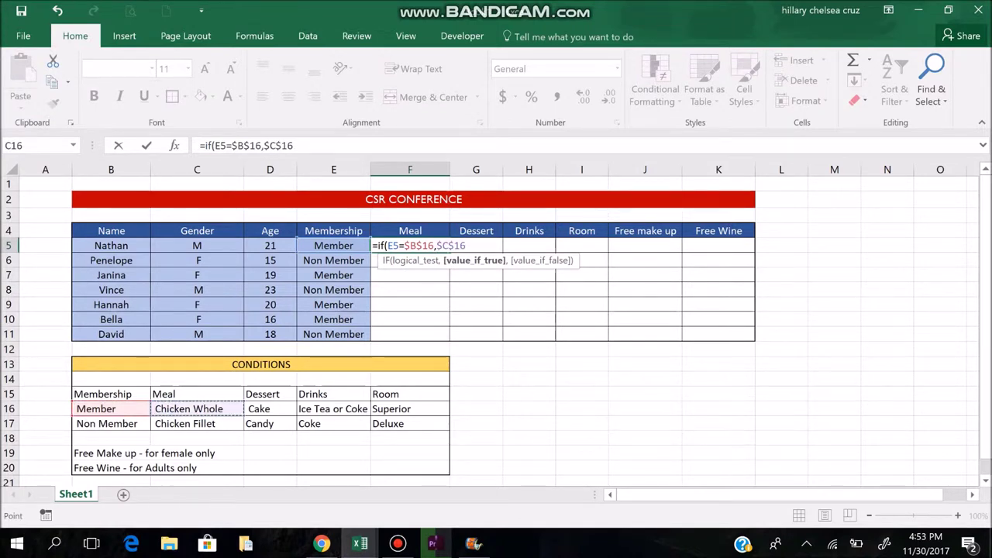
text(,)
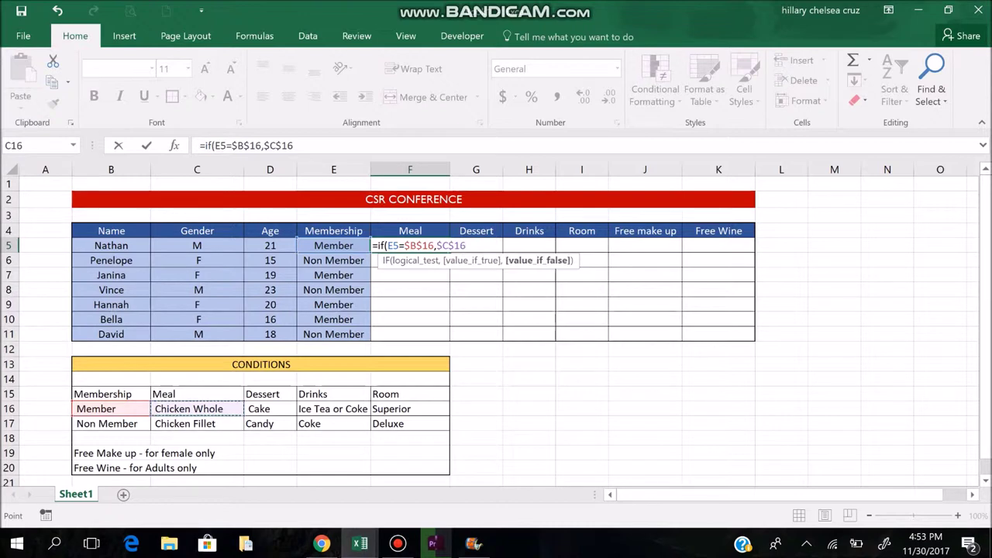
click(184, 424)
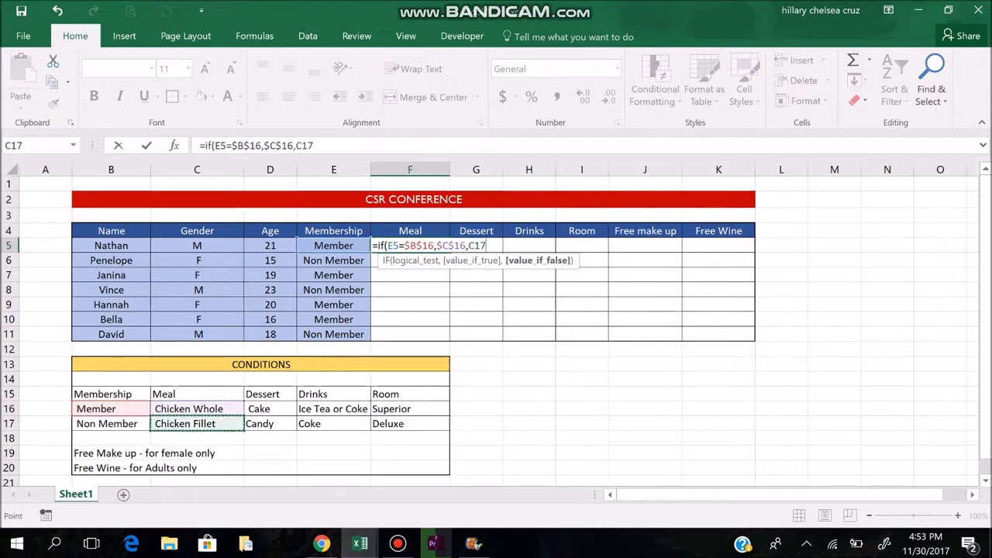
key(F4)
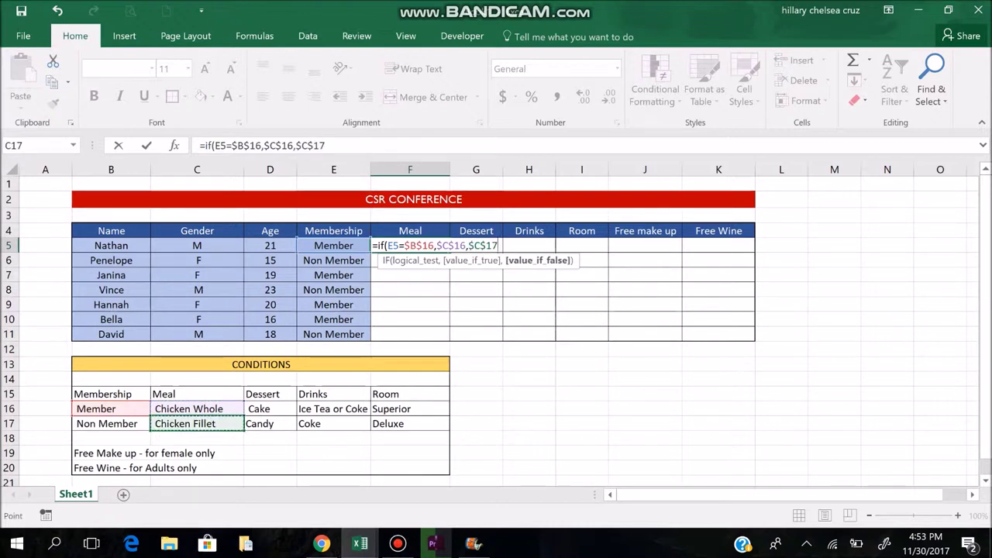
key(Return)
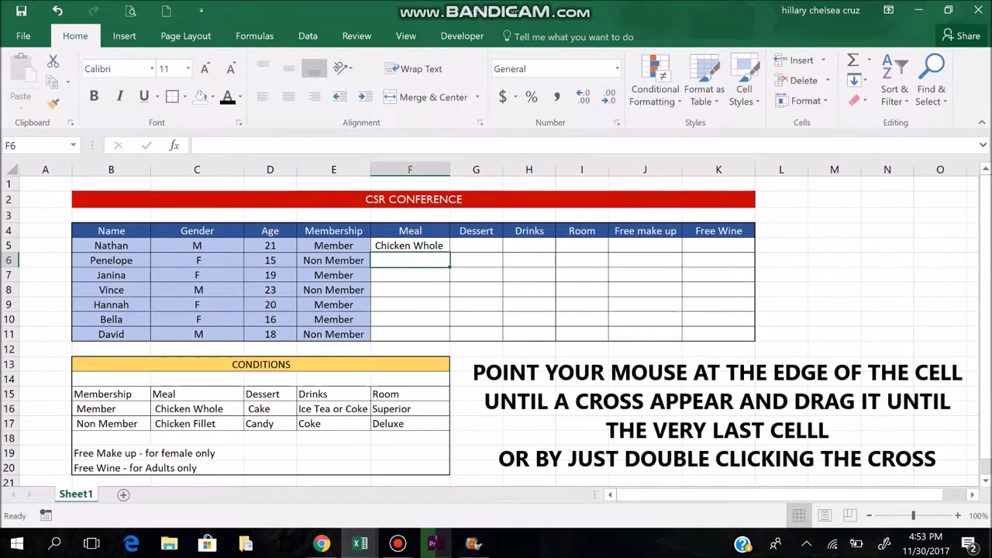
- Copy the F5 Meal formula down through F11
click(410, 244)
drag(449, 252, 450, 341)
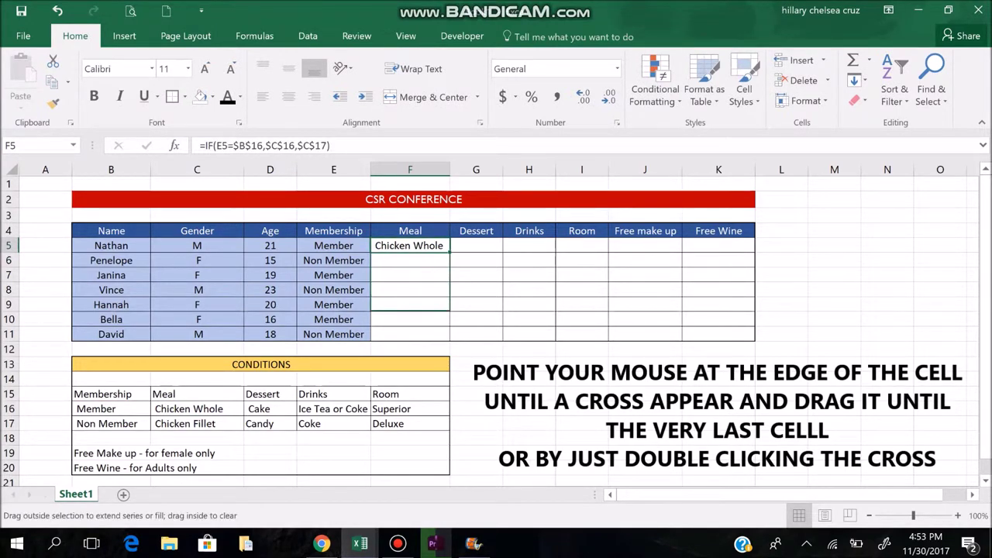
click(475, 245)
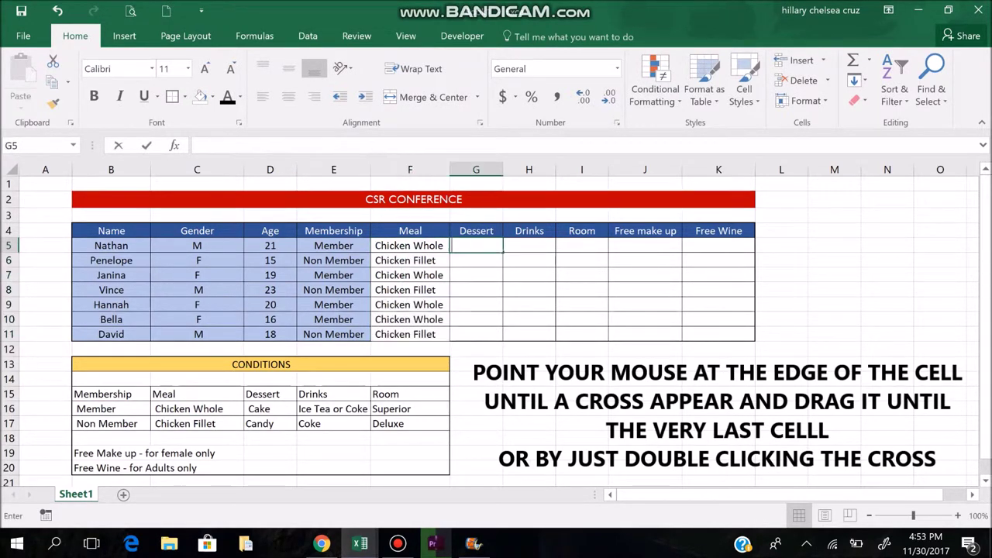
- Enter =IF(E5=$B$16,$D$16,$D$17) in G5 to give Cake or Candy
text(=if()
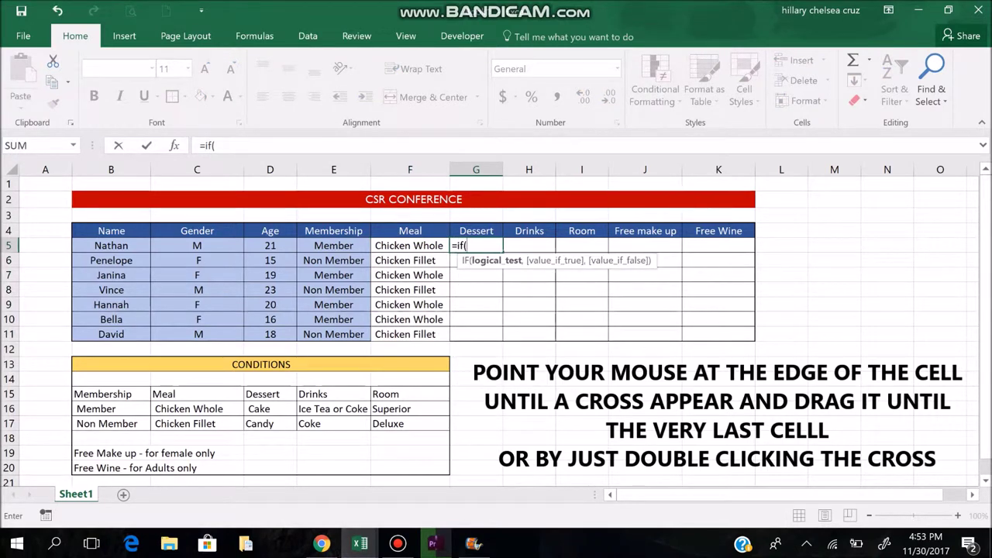
click(333, 245)
text(=)
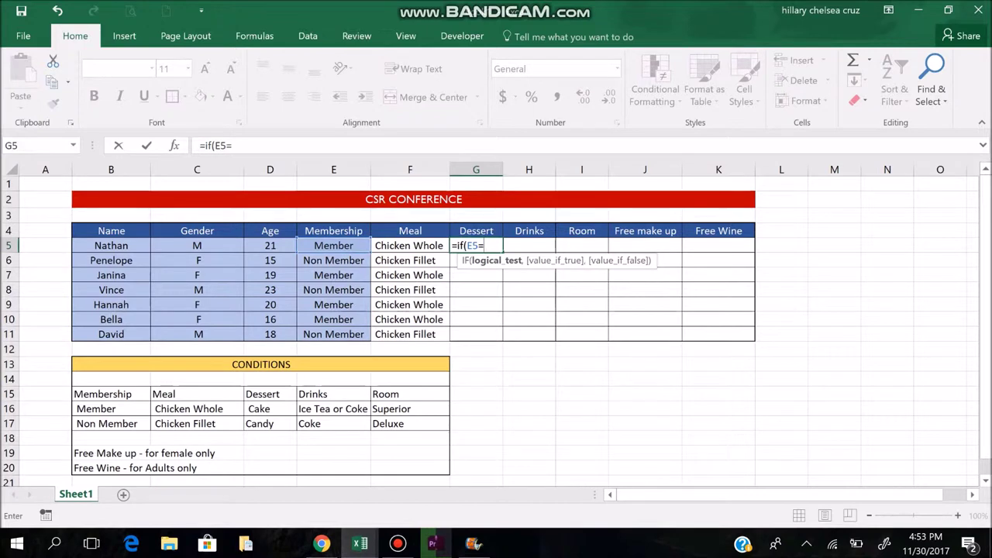
click(111, 408)
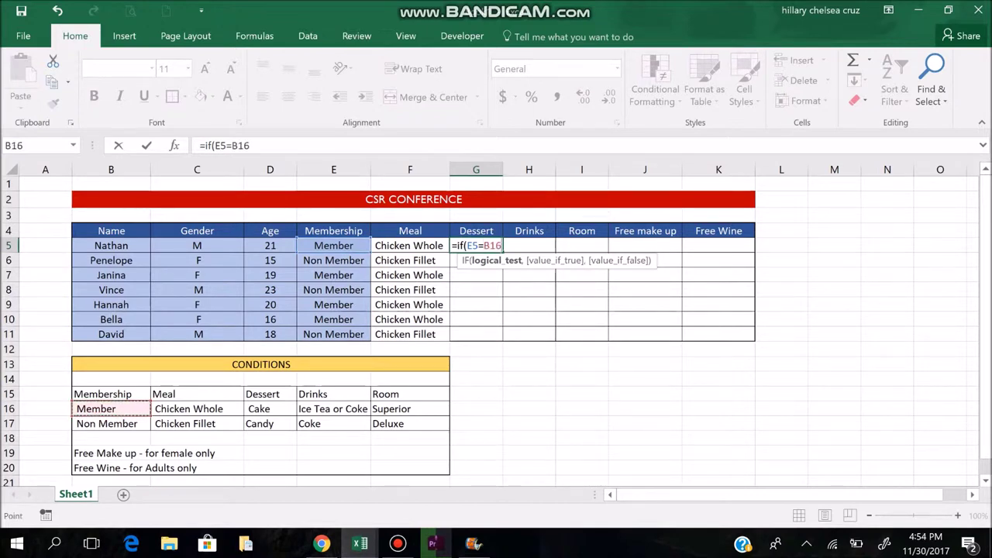
key(F4)
text($B$16,)
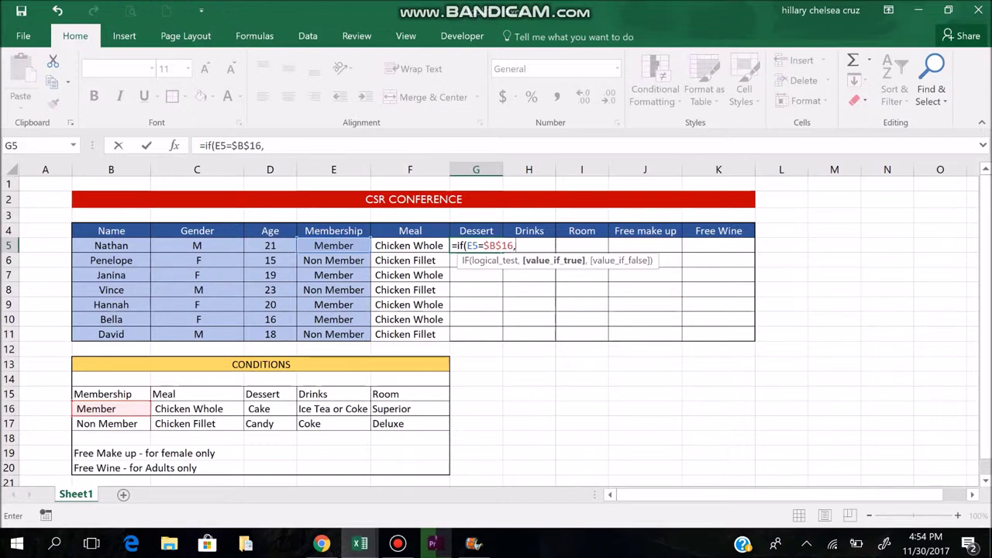
click(269, 409)
key(F4)
text(,)
click(270, 423)
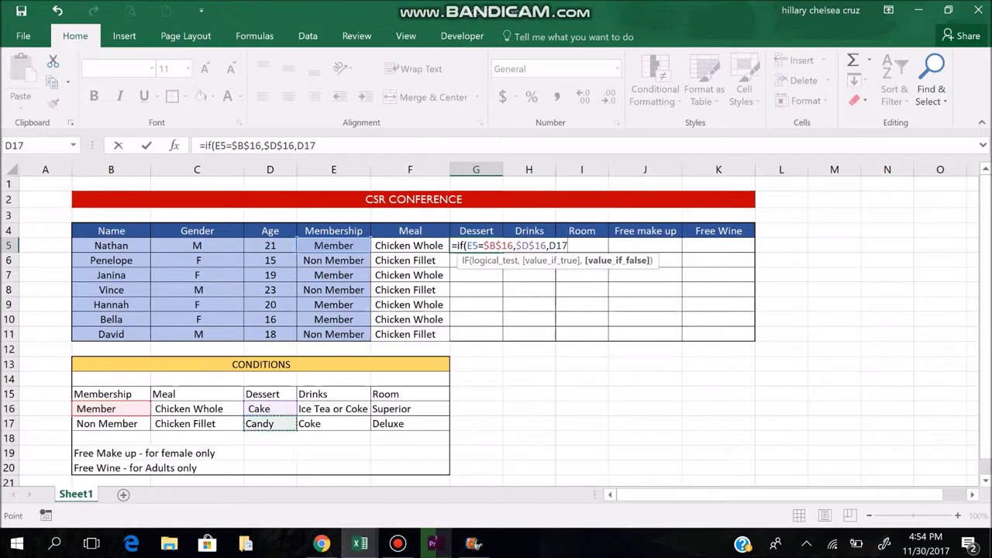
key(F4)
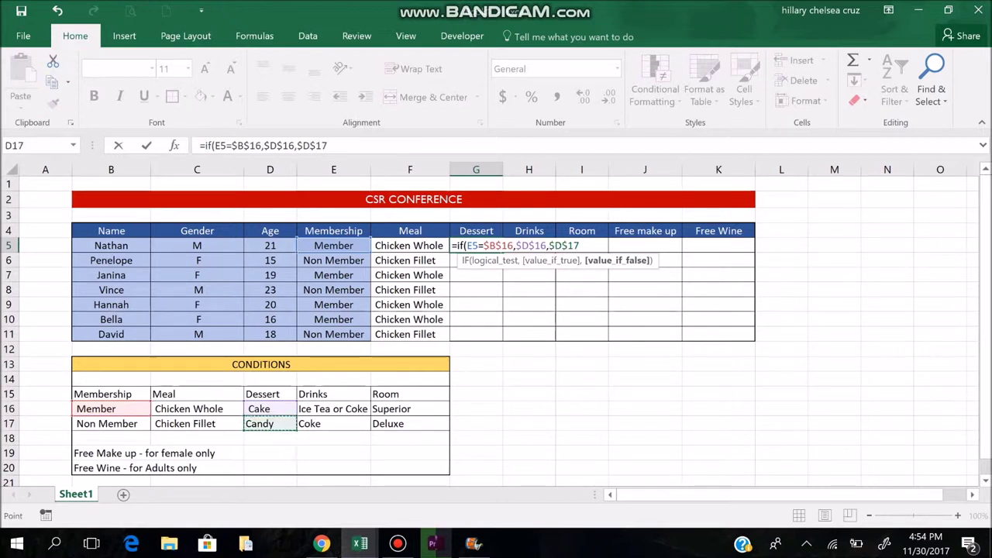
text())
key(Return)
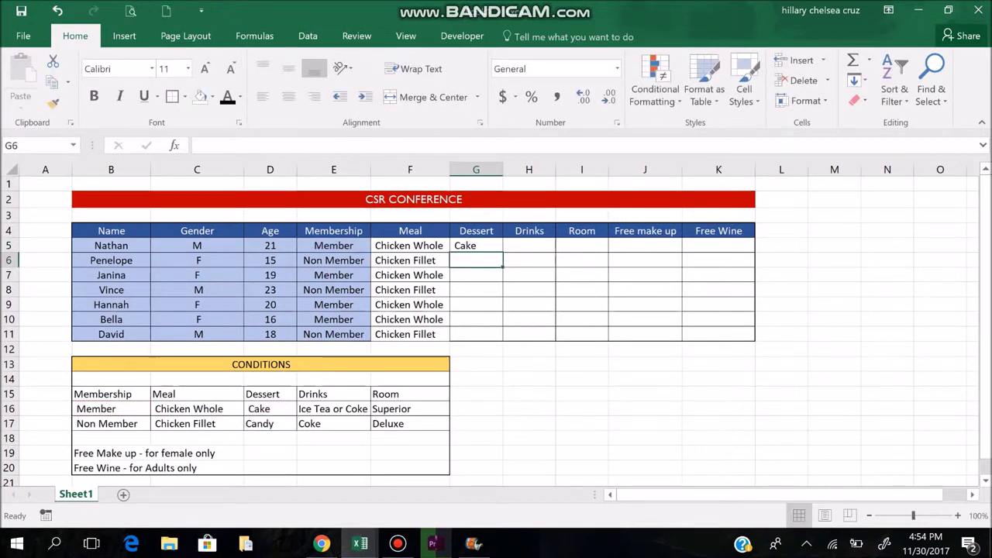
- Copy the G5 Dessert formula down through G11
click(476, 245)
drag(503, 252, 502, 341)
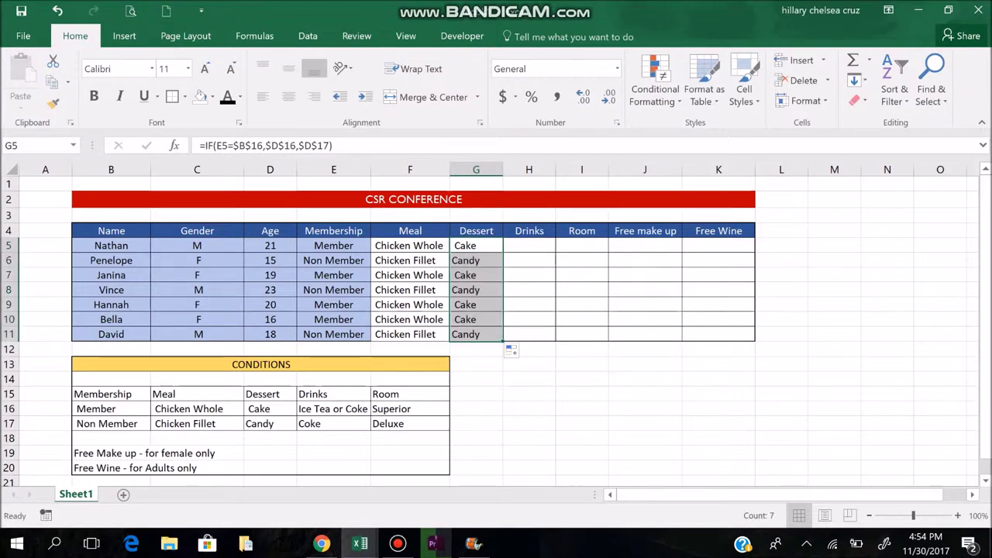
click(529, 245)
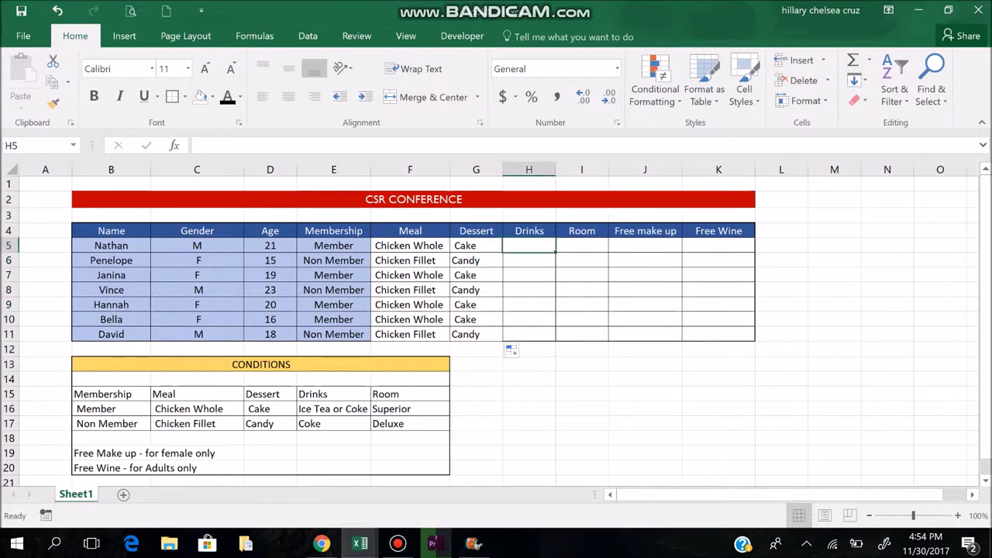
- Start the H5 Drinks formula testing whether E5 equals $B$16 (Member)
text(=)
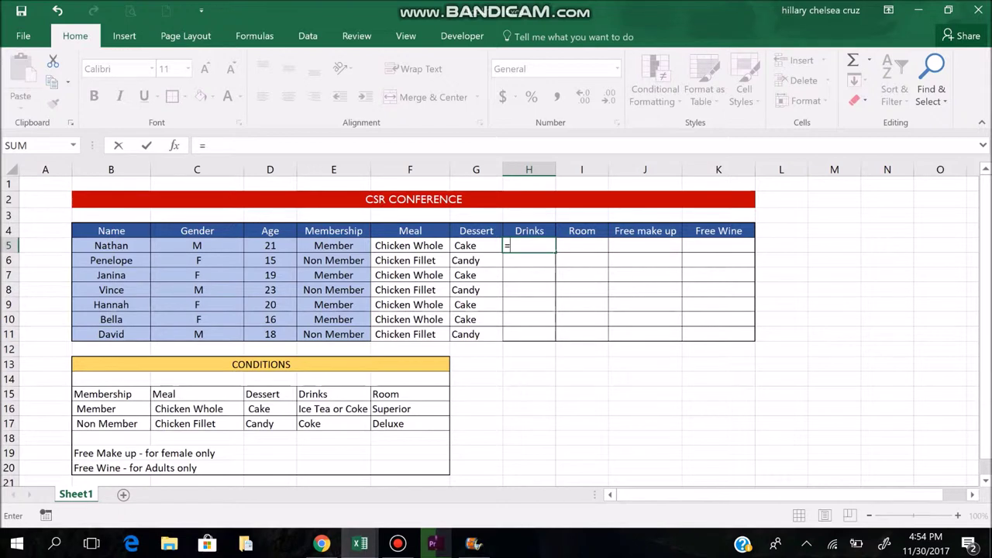
key(Left)
key(Left)
key(Left)
key(BackSpace)
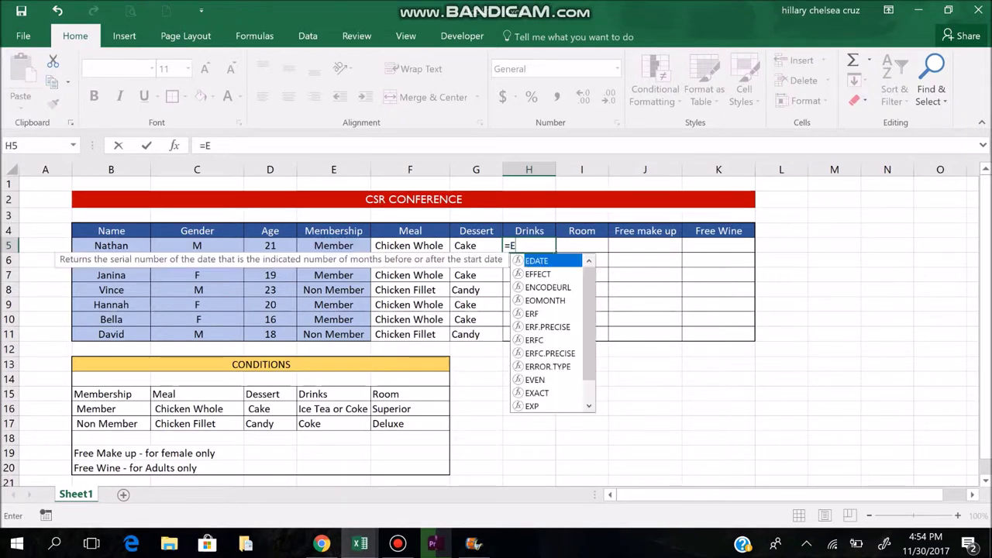
key(BackSpace)
text(if()
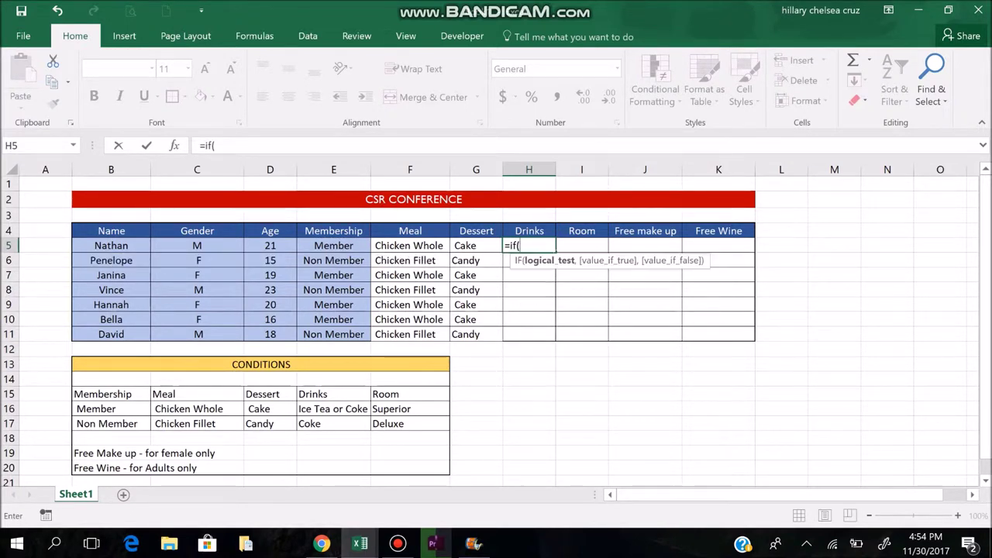
click(333, 245)
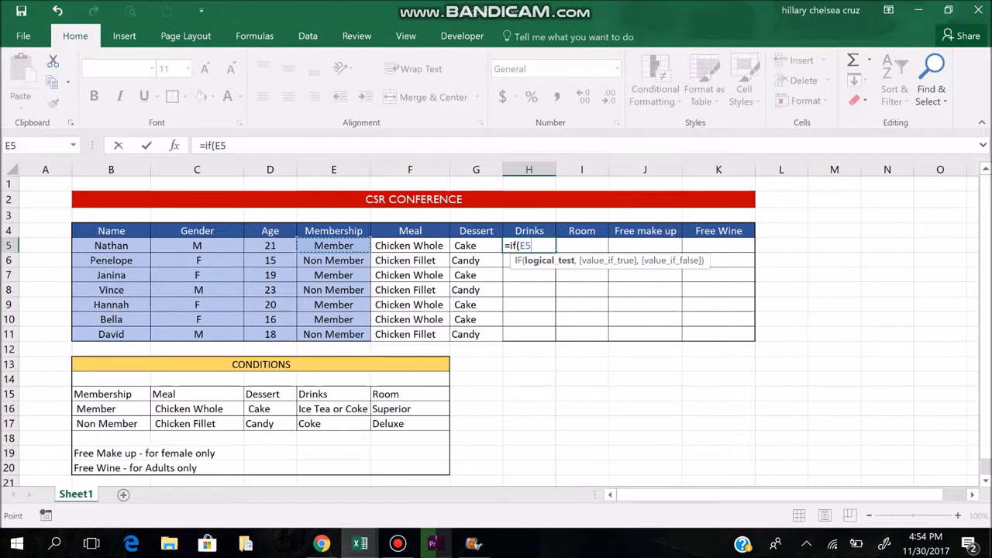
text(=)
click(111, 409)
key(F4)
- Complete H5 as =IF(E5=$B$16,$E$16,$E$17), giving Ice Tea or Coke versus Coke
text(,)
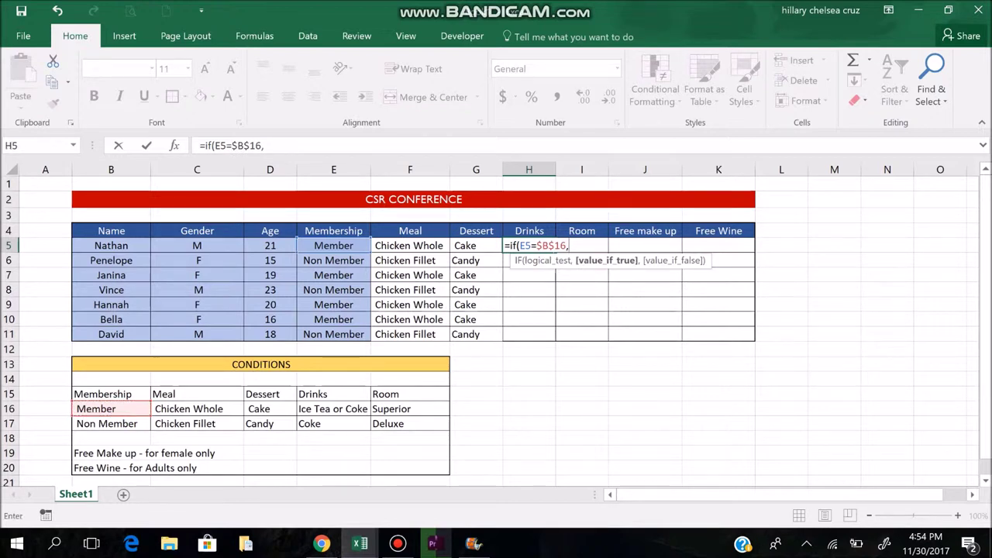
click(333, 409)
key(F4)
text(,)
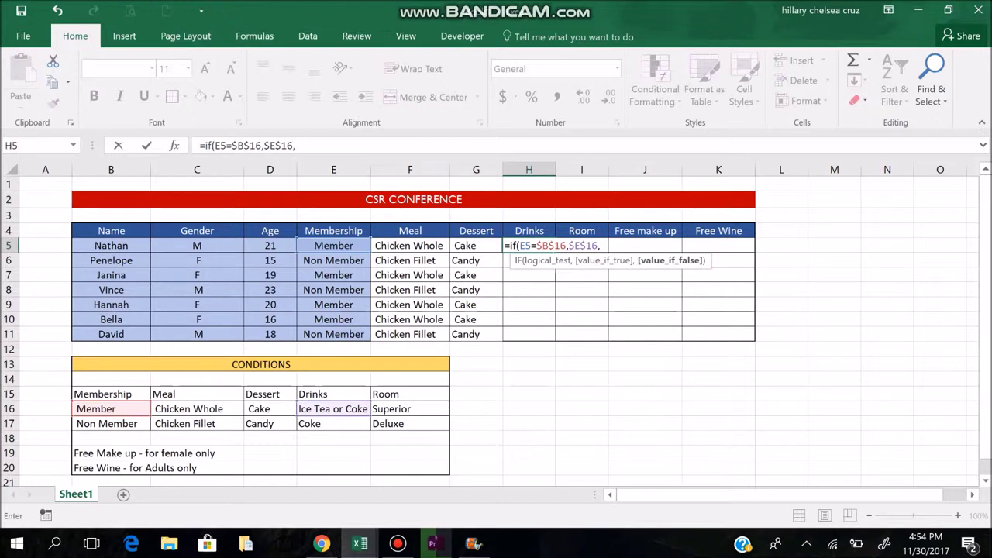
click(333, 423)
key(F4)
text())
key(Return)
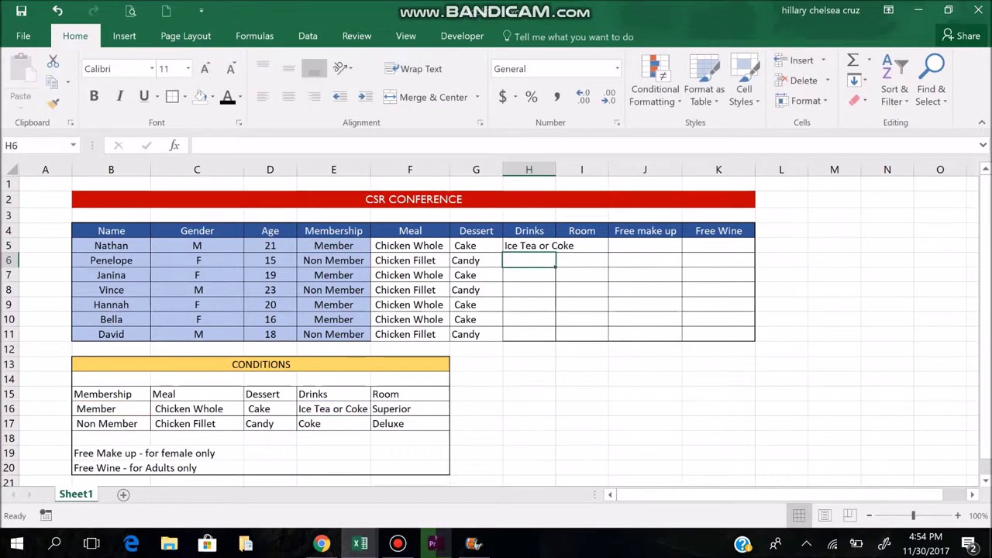
- Copy the Drinks formula down through H11 and widen column H
click(551, 246)
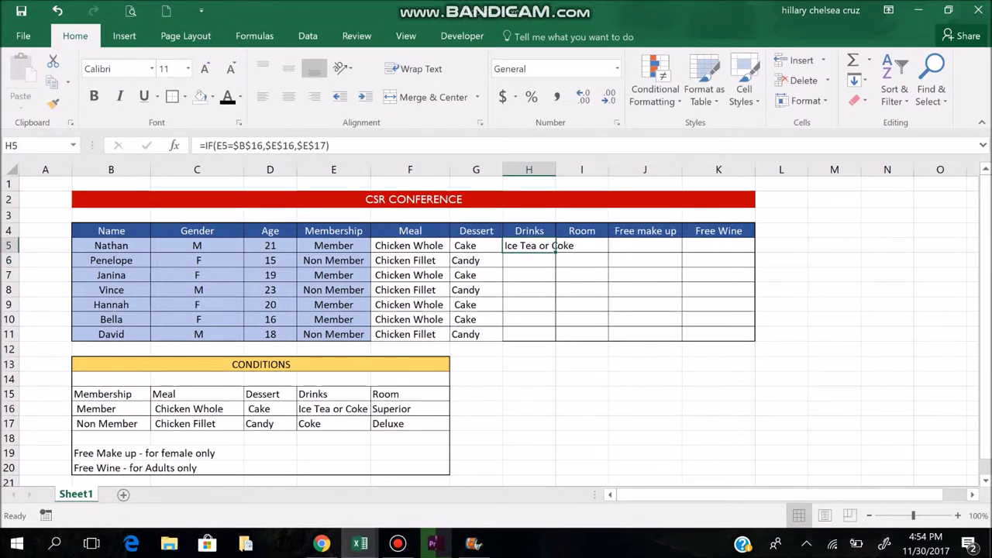
drag(555, 251, 555, 341)
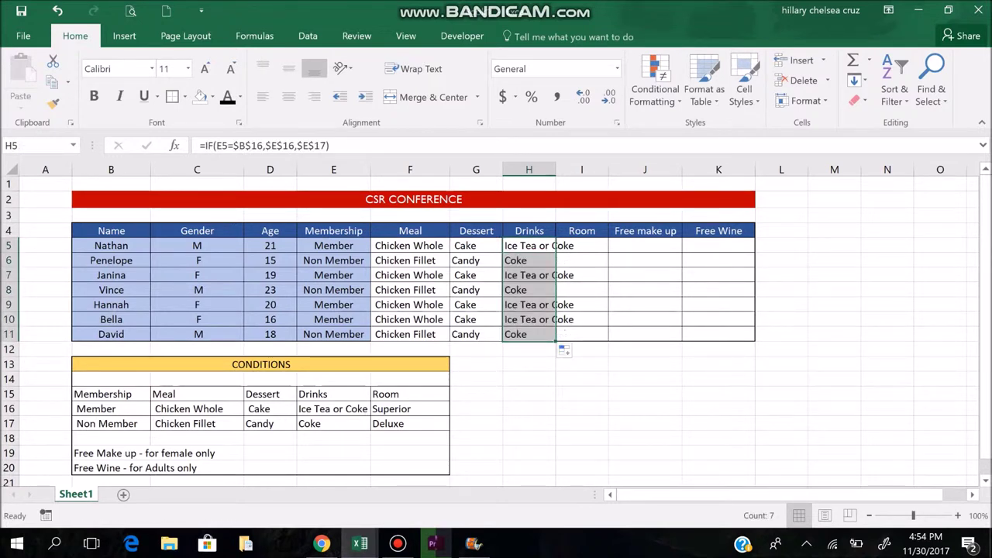
drag(555, 169, 584, 169)
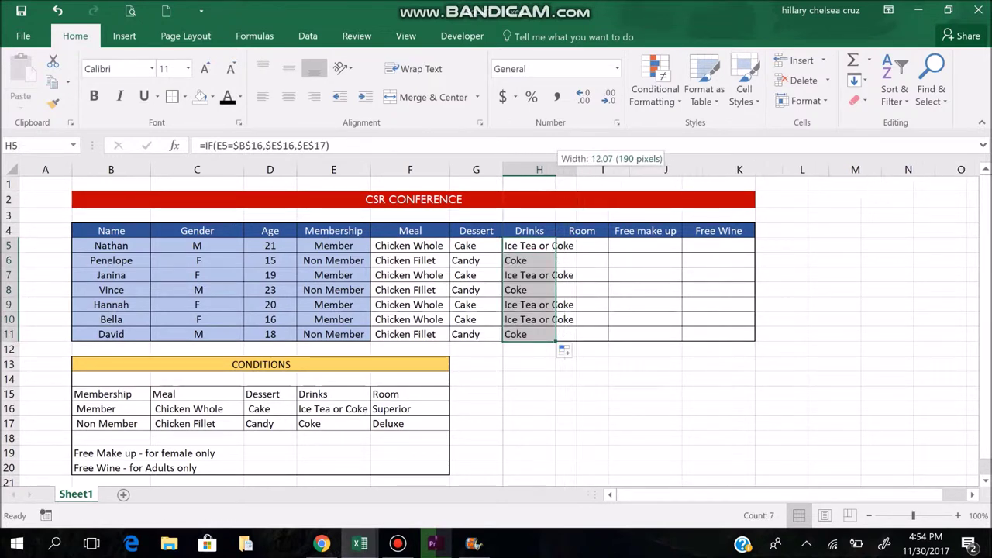
click(610, 245)
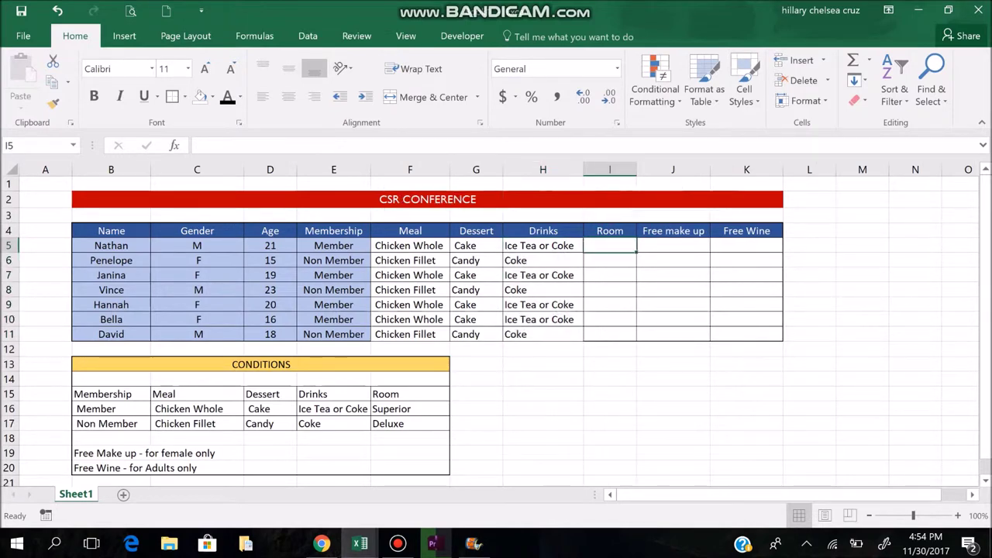
- Start the I5 Room formula testing whether E5 equals $B$16 (Member)
text(=if)
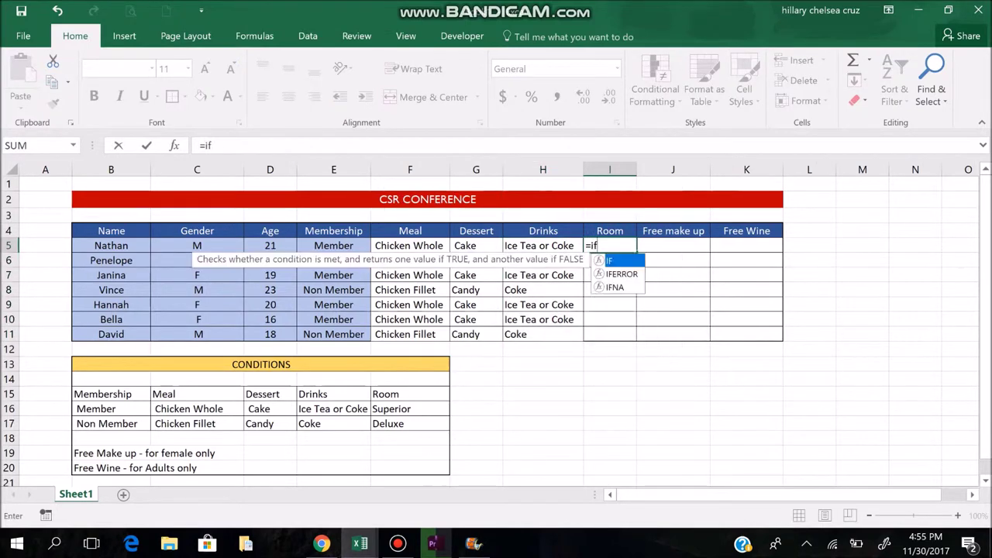
text((me)
key(BackSpace)
key(BackSpace)
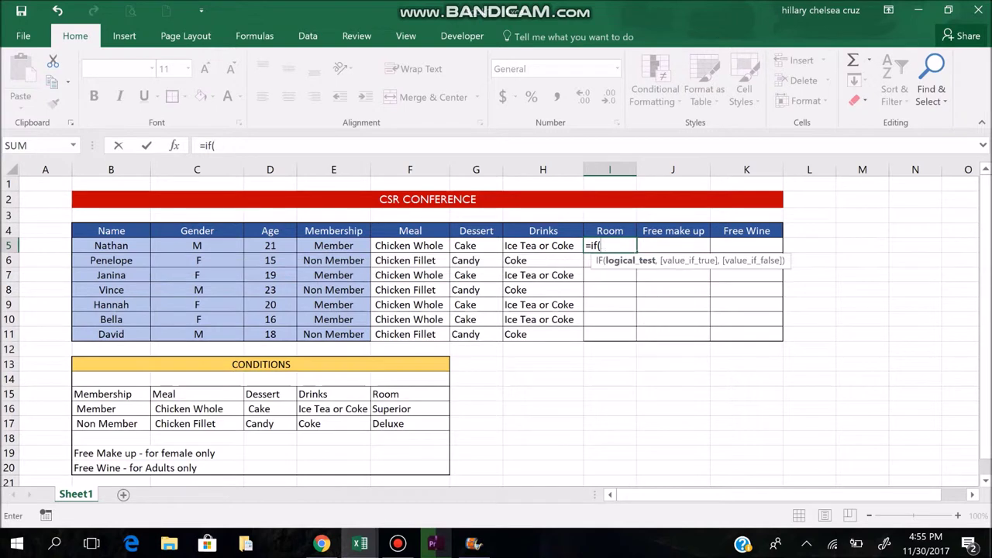
click(334, 245)
text(=)
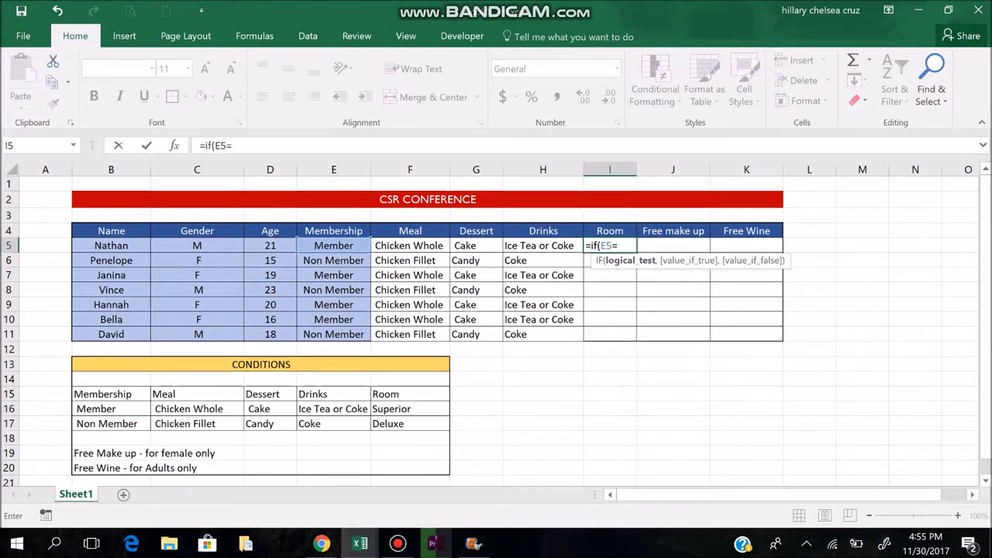
click(111, 409)
key(F4)
text(,)
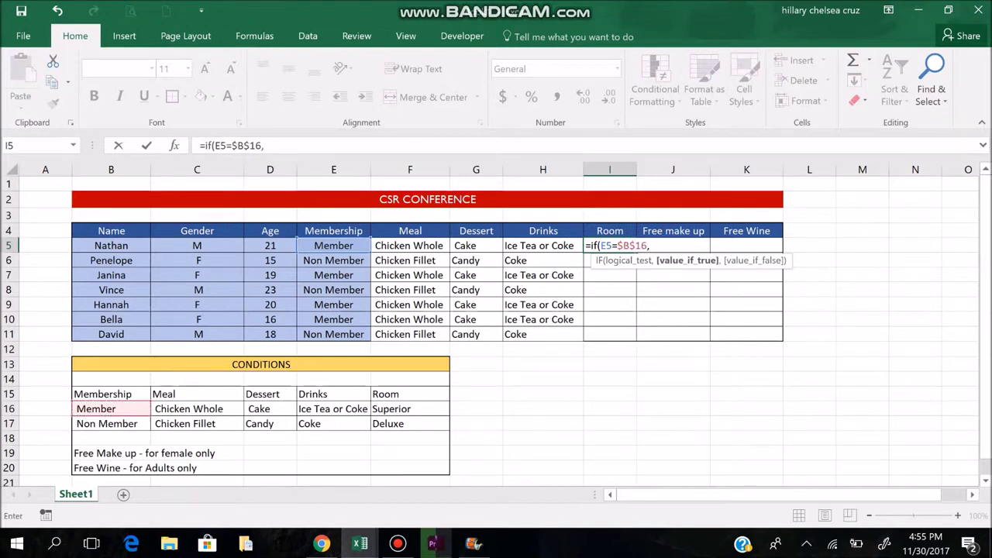
- Complete I5 as =IF(E5=$B$16,$F$16,$F$17), giving Superior or Deluxe
click(410, 423)
click(410, 408)
key(F4)
text(,)
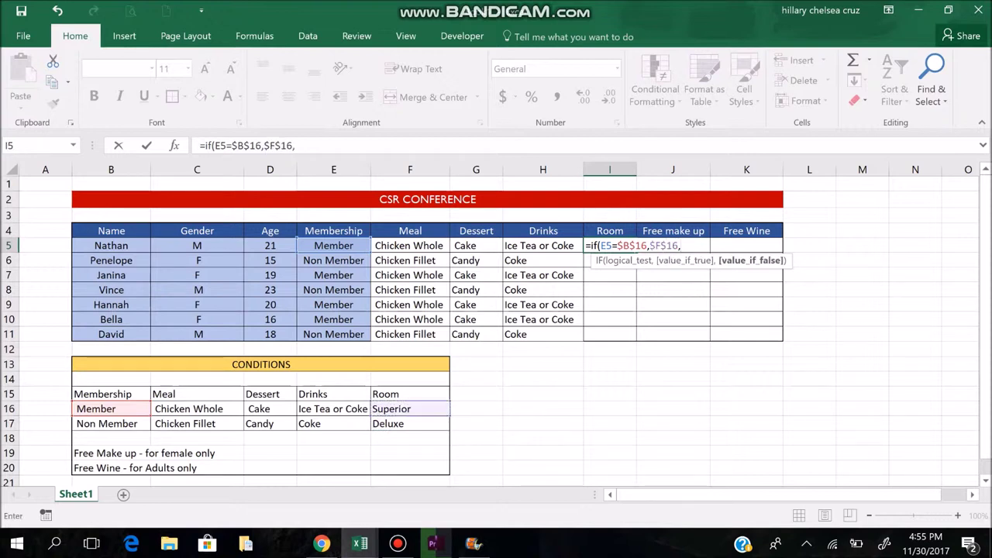
click(410, 423)
key(F4)
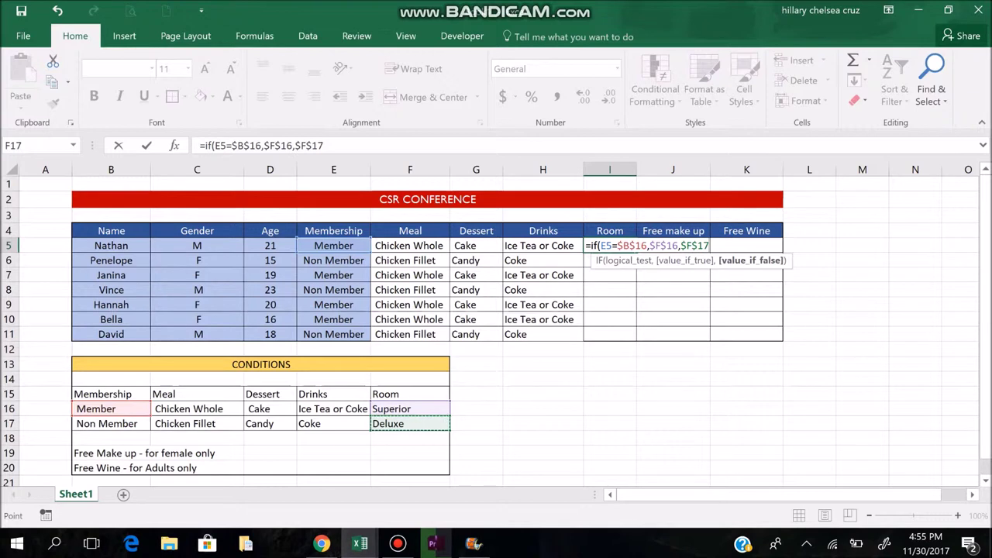
text())
key(Return)
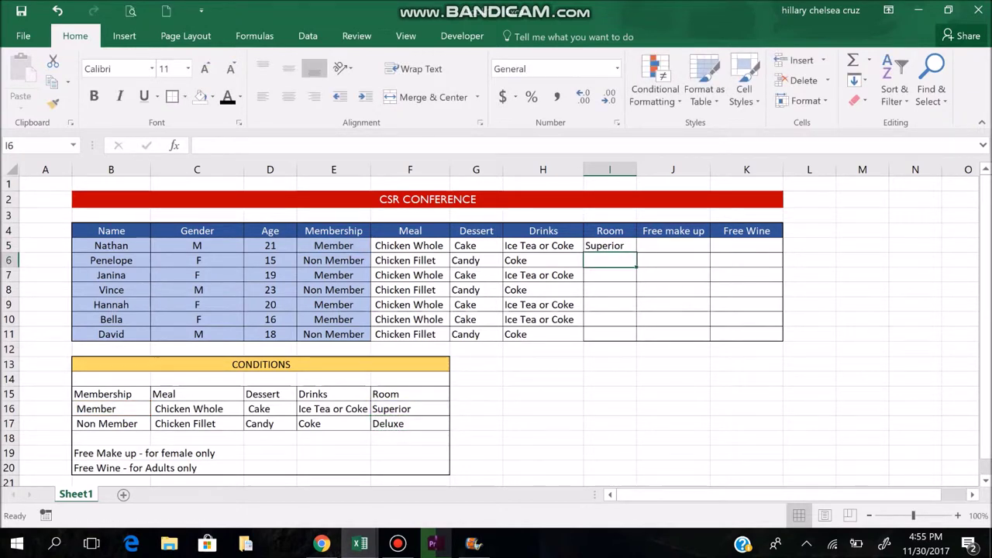
- Copy the I5 Room formula down through I11
click(609, 245)
drag(636, 253, 637, 341)
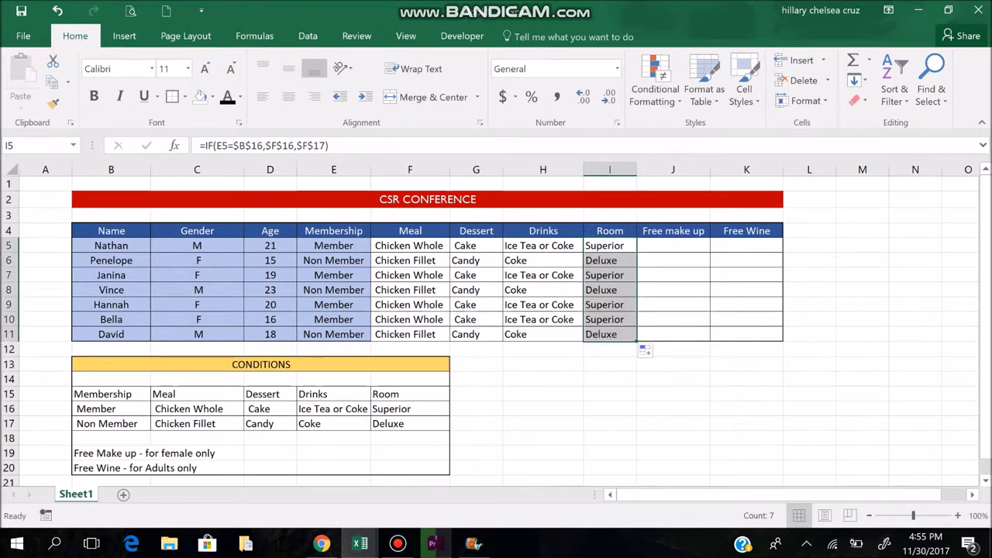
click(673, 245)
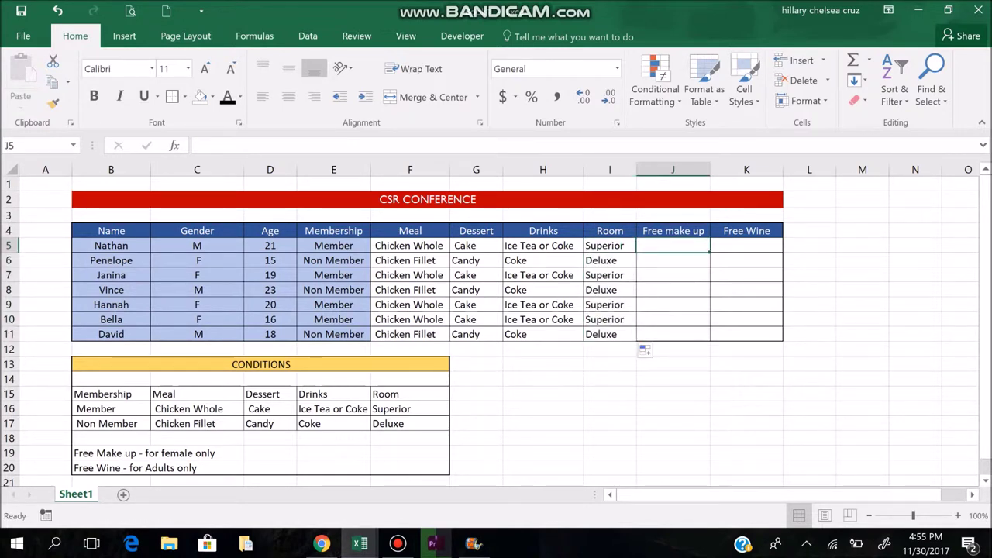
- Enter =IF(C5=F,Y,N) in J5 for Free make up
text(=if)
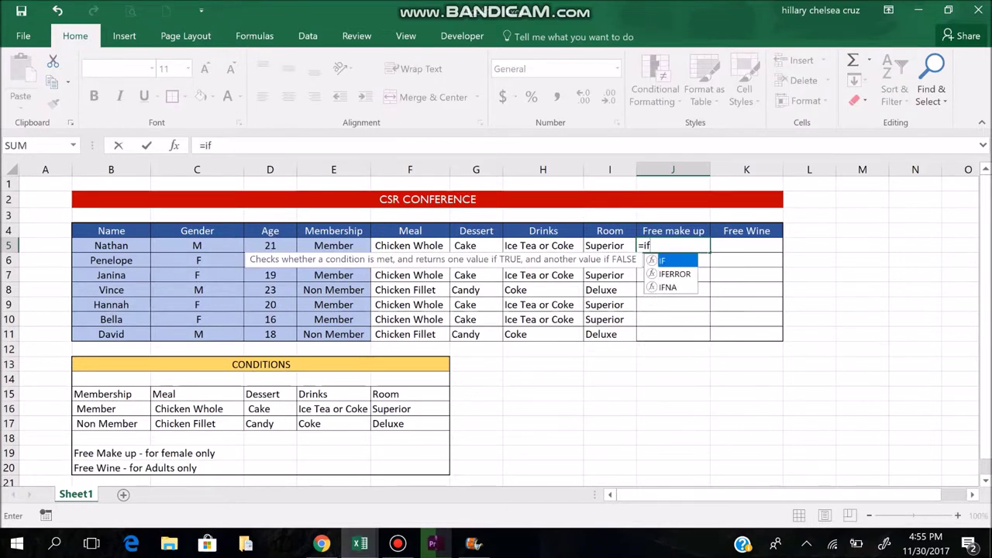
text(()
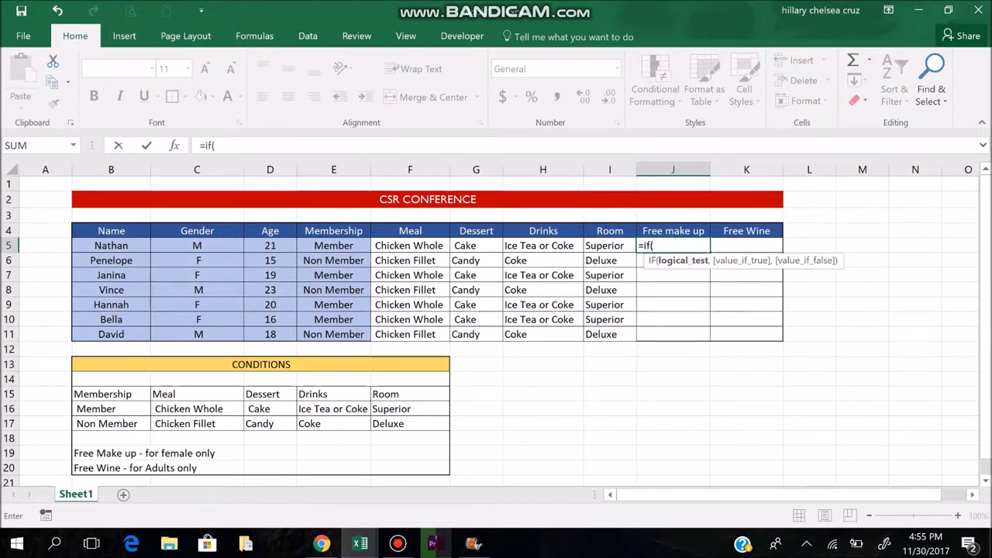
click(197, 245)
text(=)
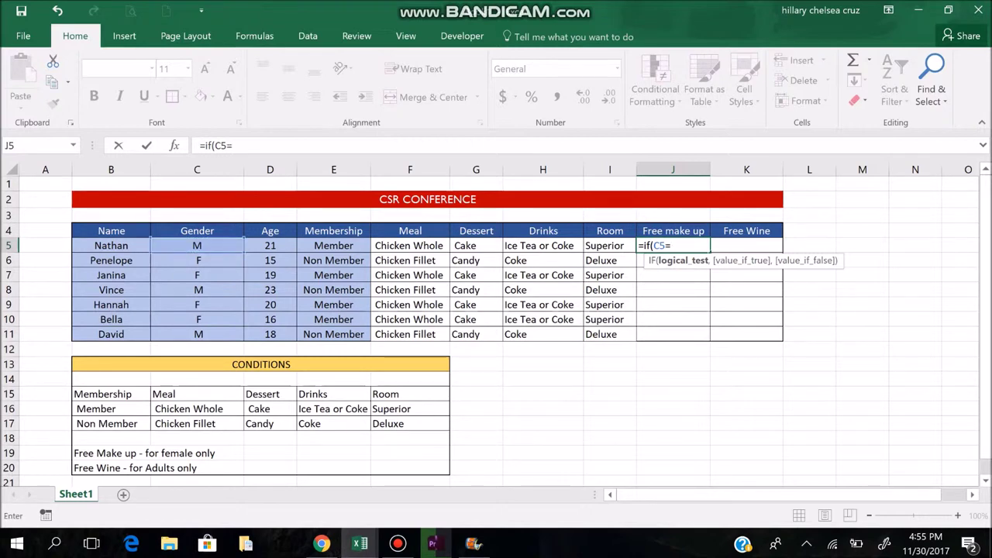
text(F)
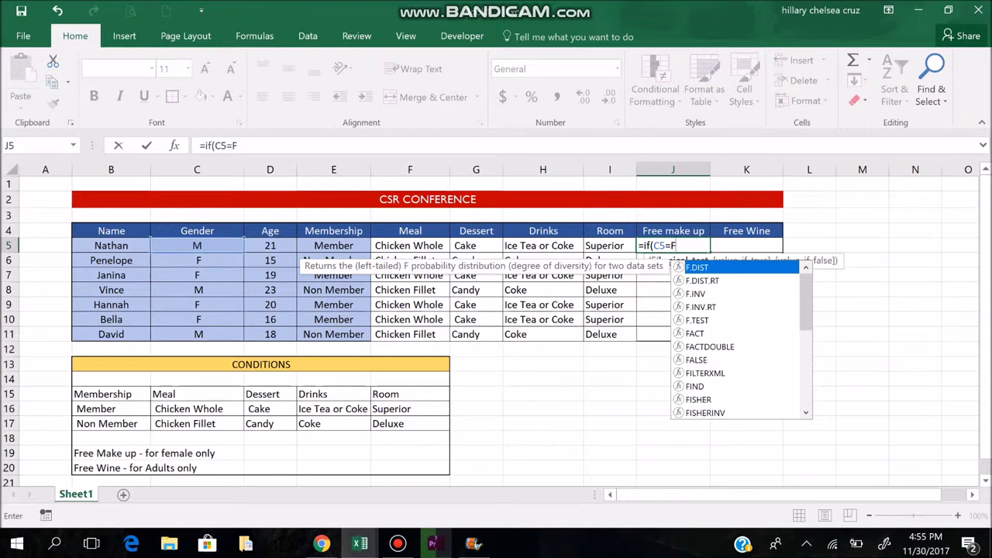
text(,)
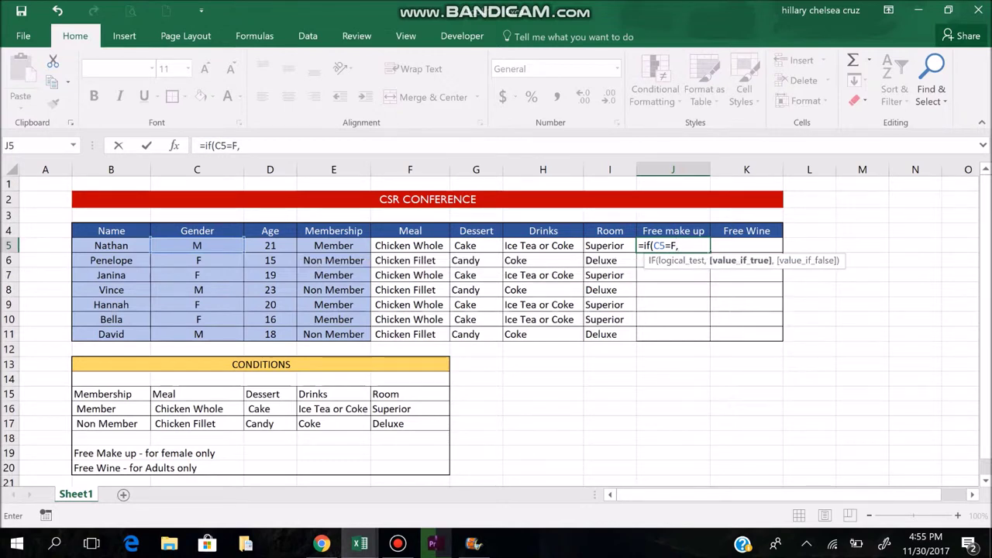
text(Y,)
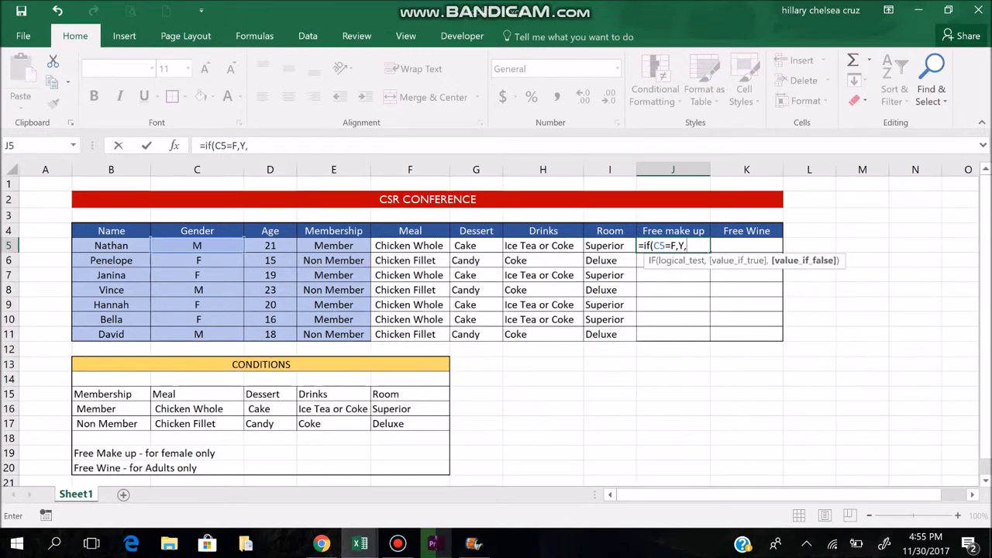
text(N))
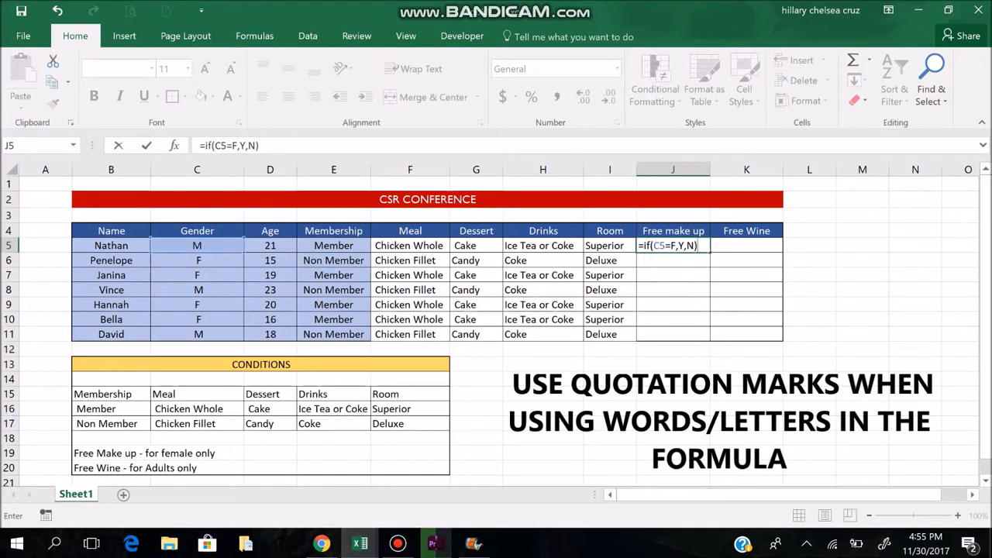
key(Return)
- Edit the J5 formula so it compares C5 to "F" in quotes
click(673, 245)
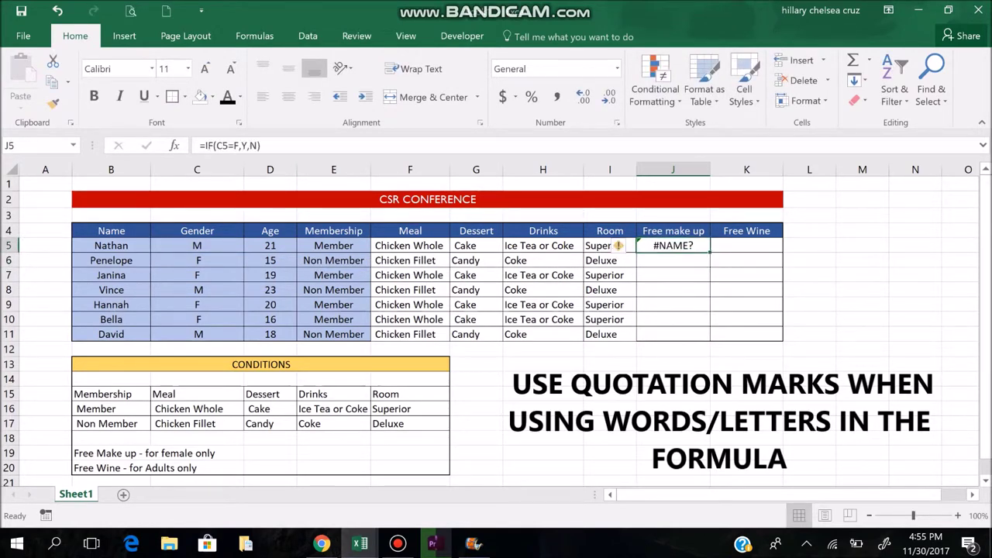
click(217, 146)
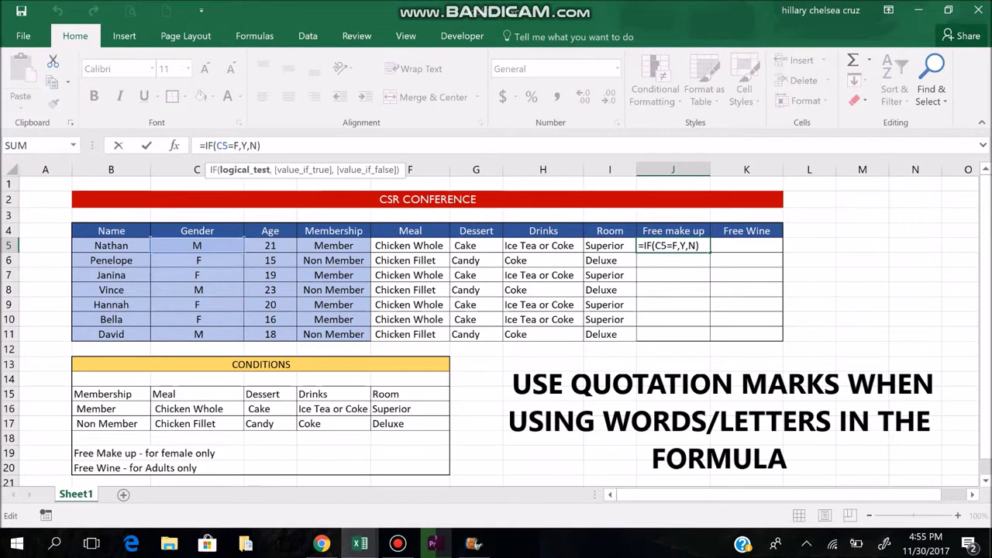
text("")
key(Return)
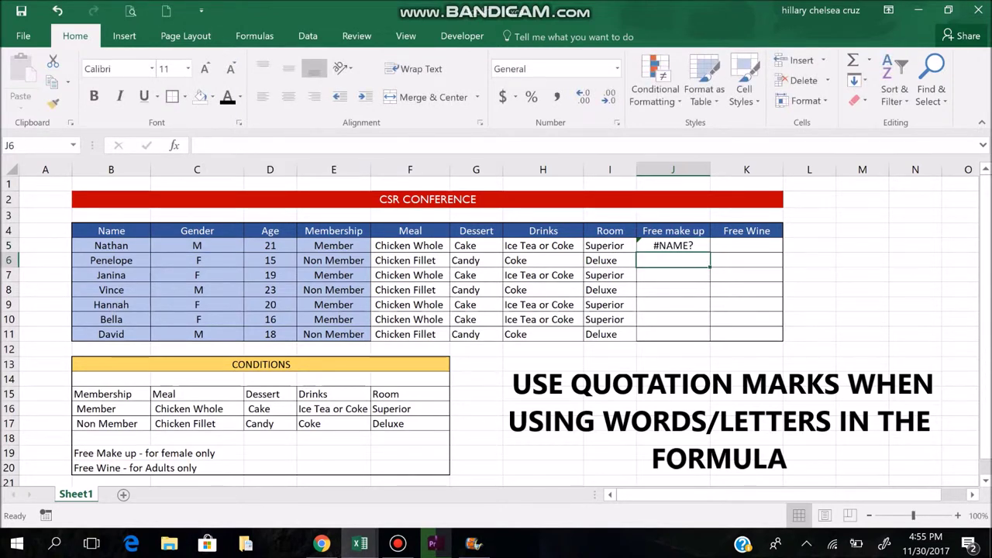
- Quote the Y and N results so J5 reads =IF(C5="F","Y","N")
click(673, 245)
double_click(673, 245)
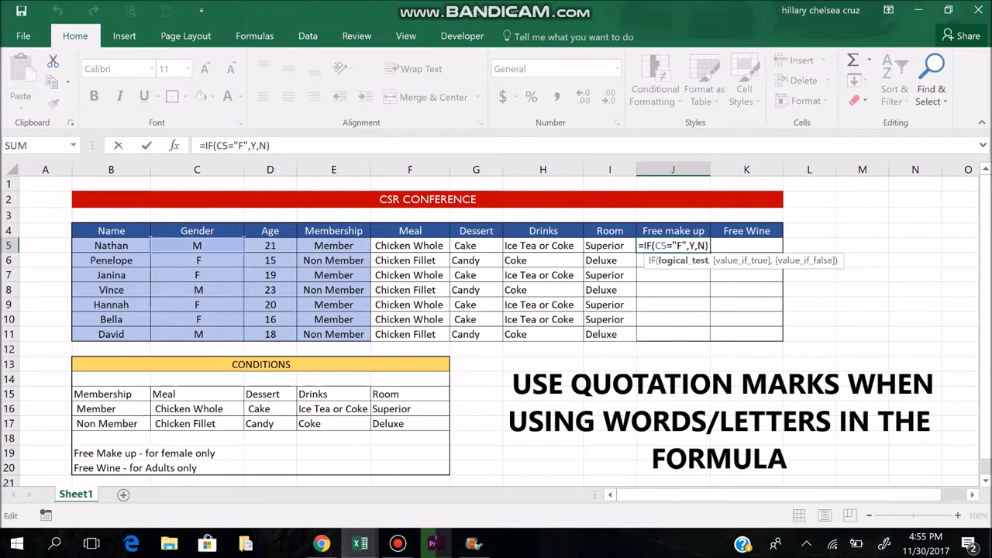
click(693, 245)
text("Y)
text("Y")
key(Right)
text(")
key(Right)
text(")
key(Return)
- Copy the J5 Free make up formula down through J11
click(673, 245)
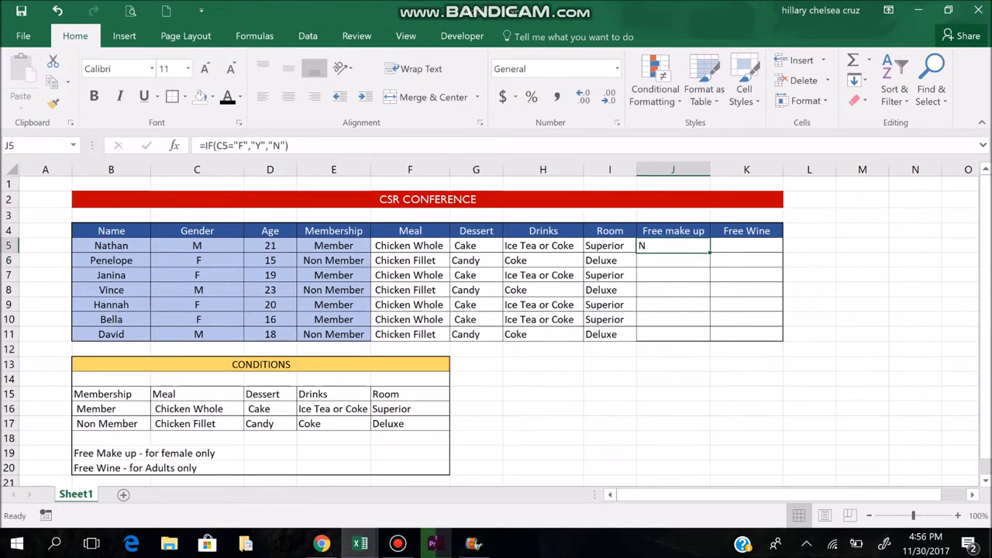
drag(709, 252, 709, 341)
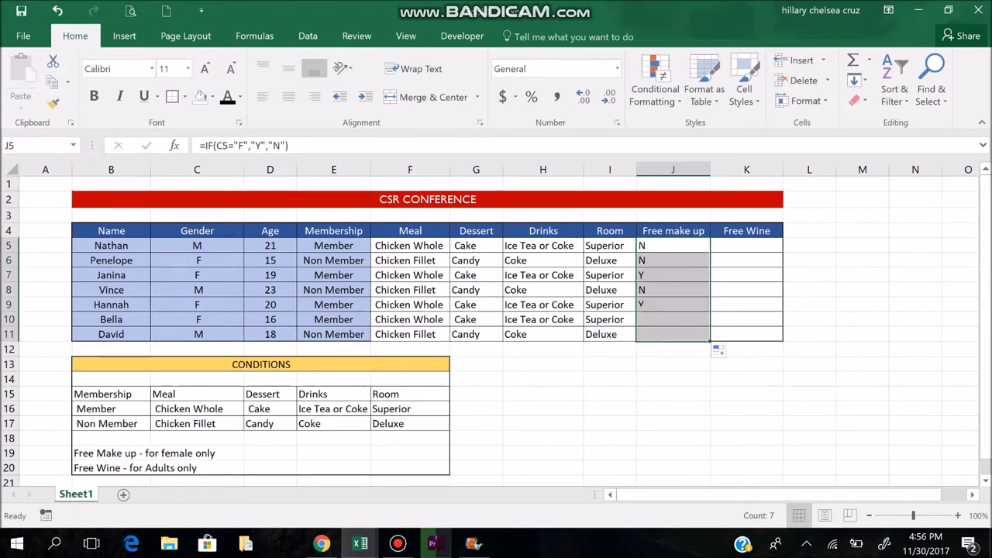
click(746, 245)
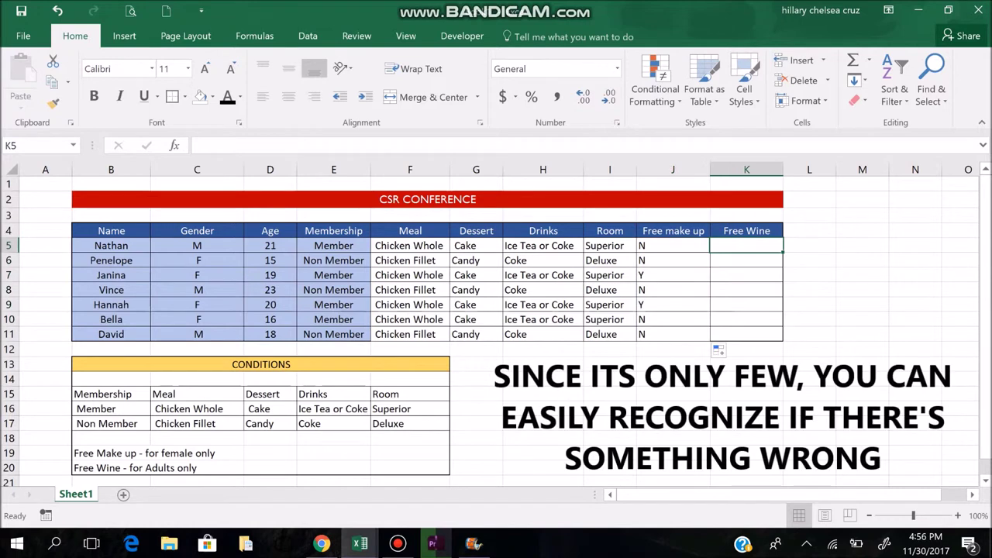
text(=)
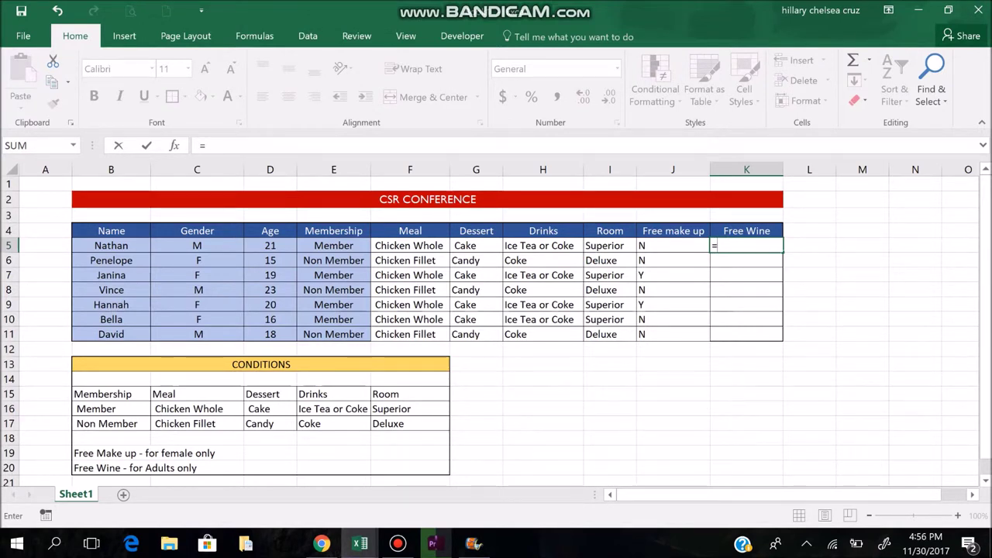
- Cancel the unfinished K5 entry and delete the leading space before F in C6
click(673, 319)
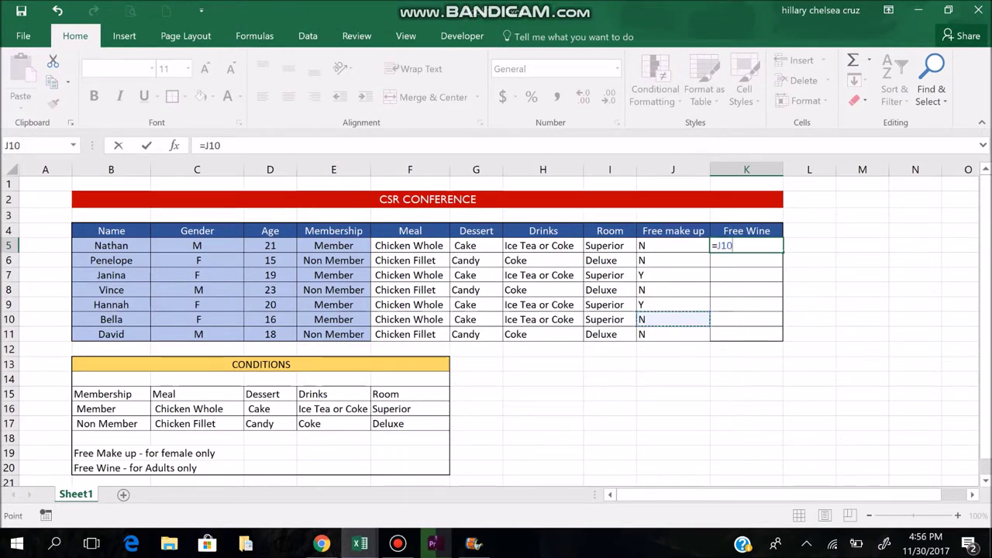
key(Escape)
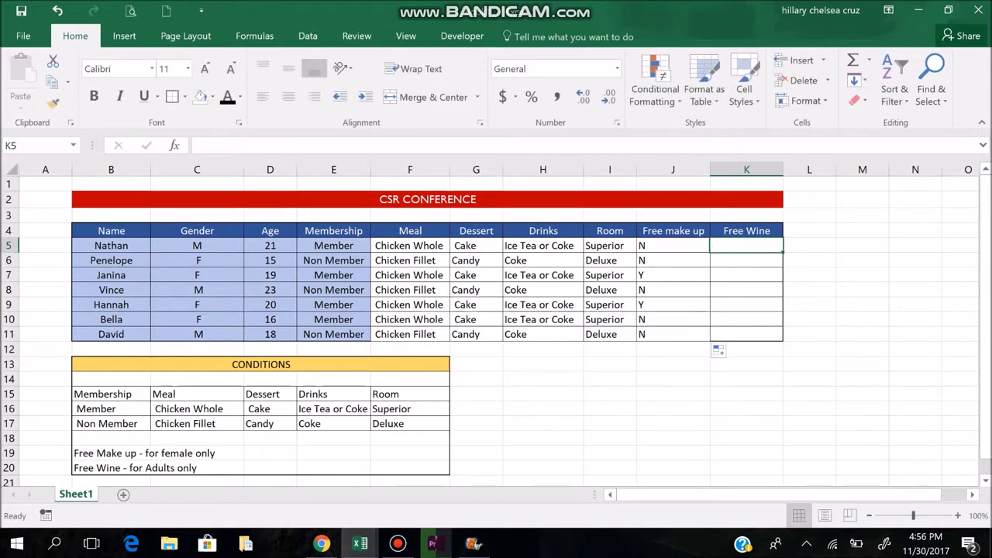
click(673, 261)
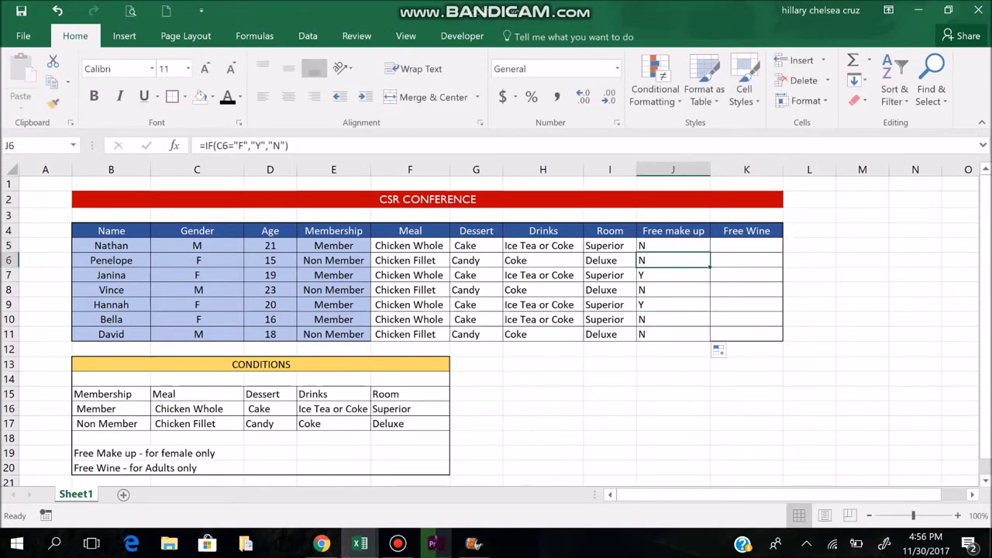
click(197, 261)
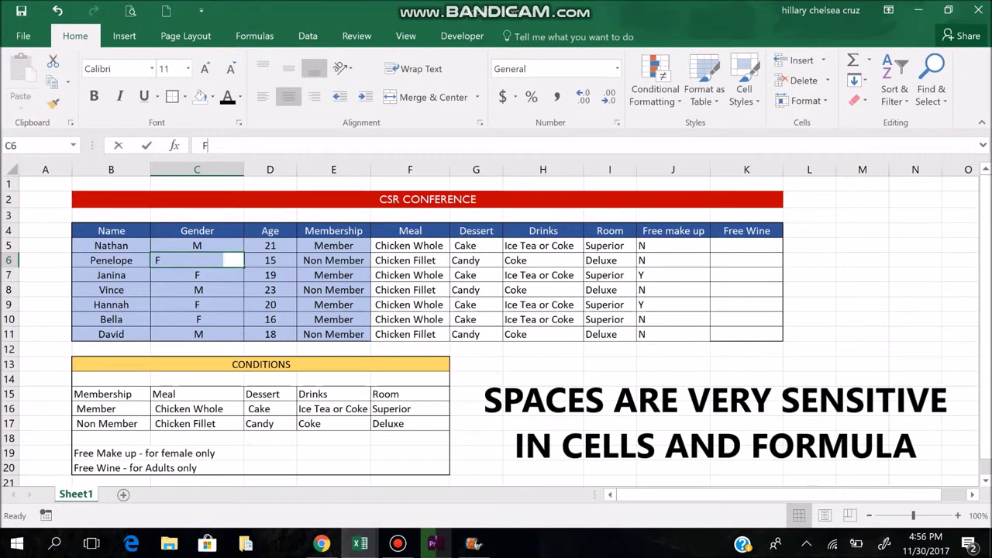
key(F2)
key(Delete)
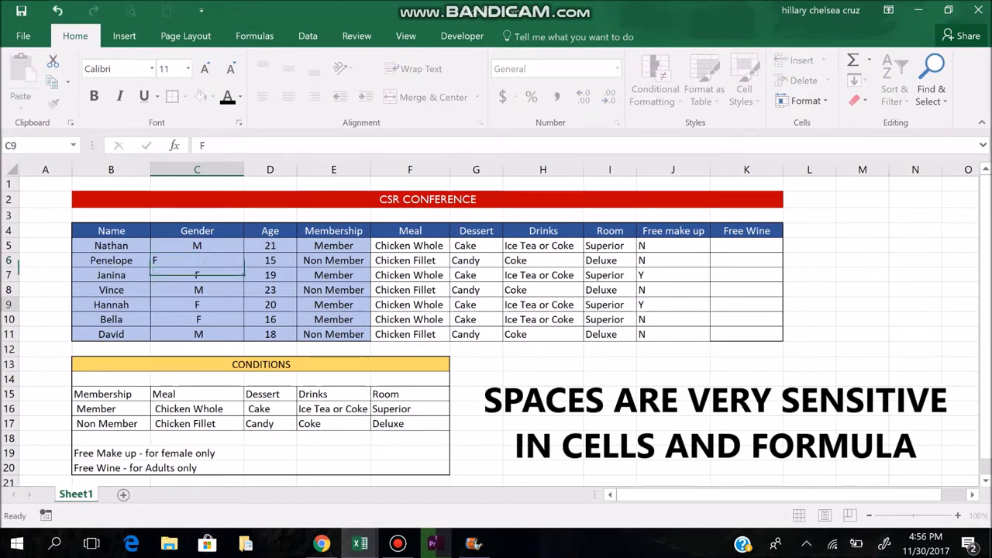
click(197, 305)
- Delete the leading space before F in C10 so J10 shows Y
click(197, 319)
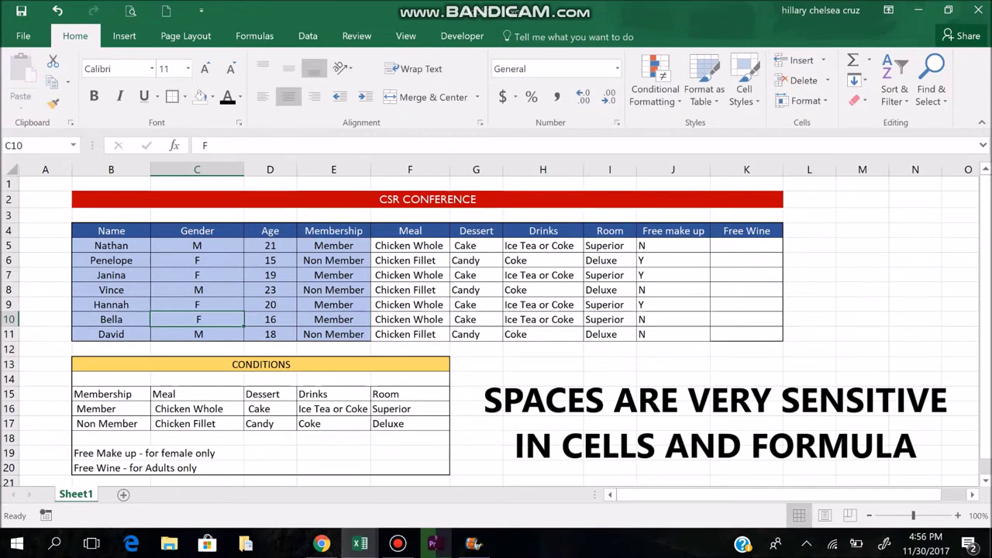
key(F2)
key(Delete)
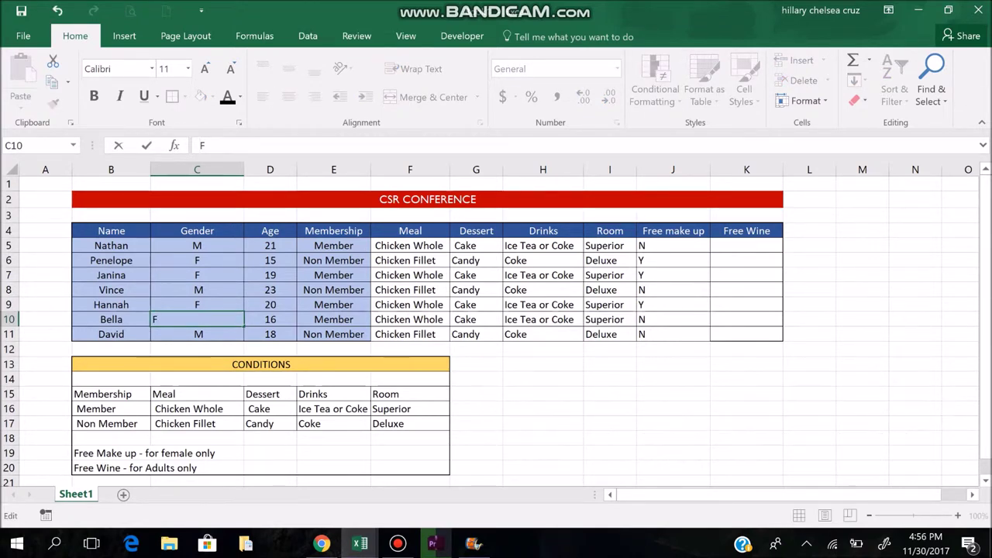
click(673, 319)
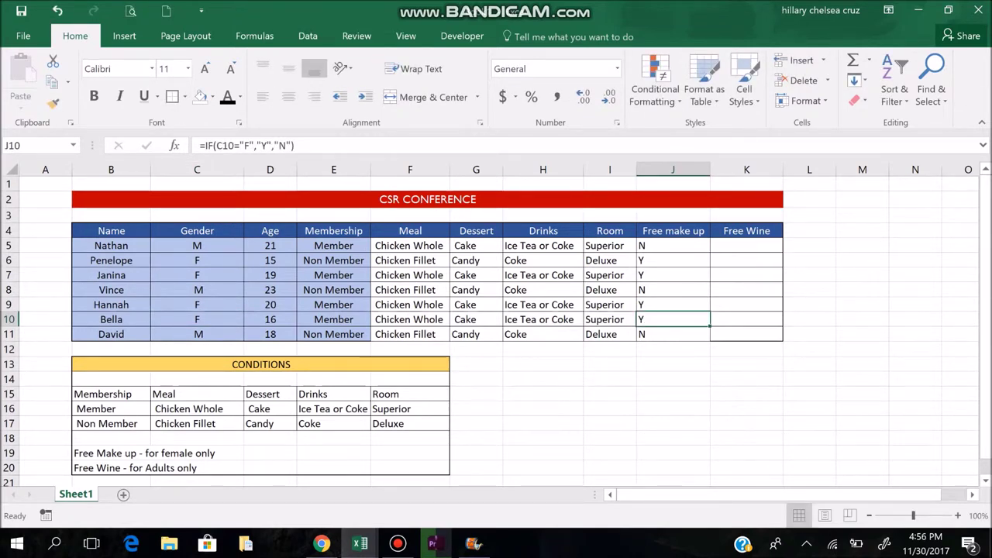
click(746, 245)
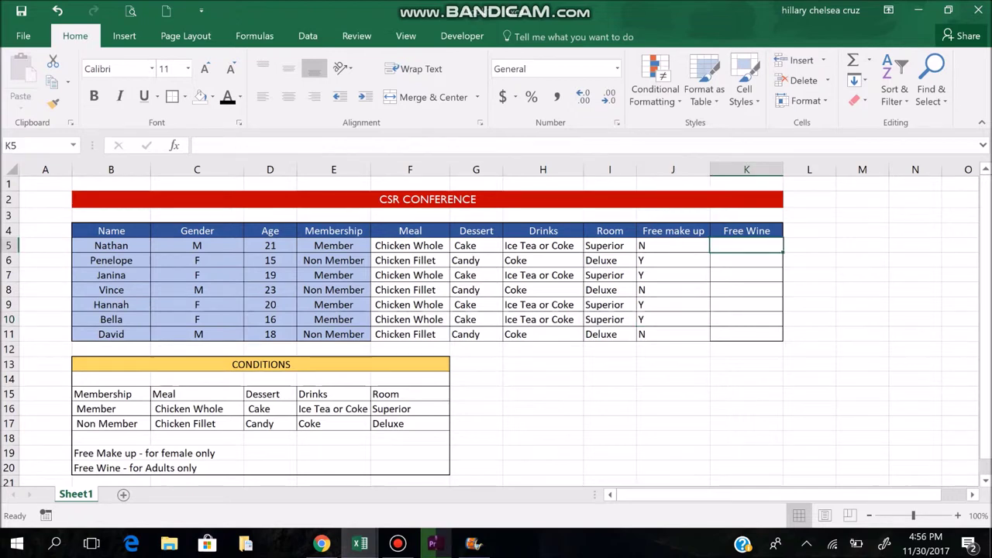
- Enter =IF(D5>=18,"Y","N") in K5 for Free Wine
text(=if()
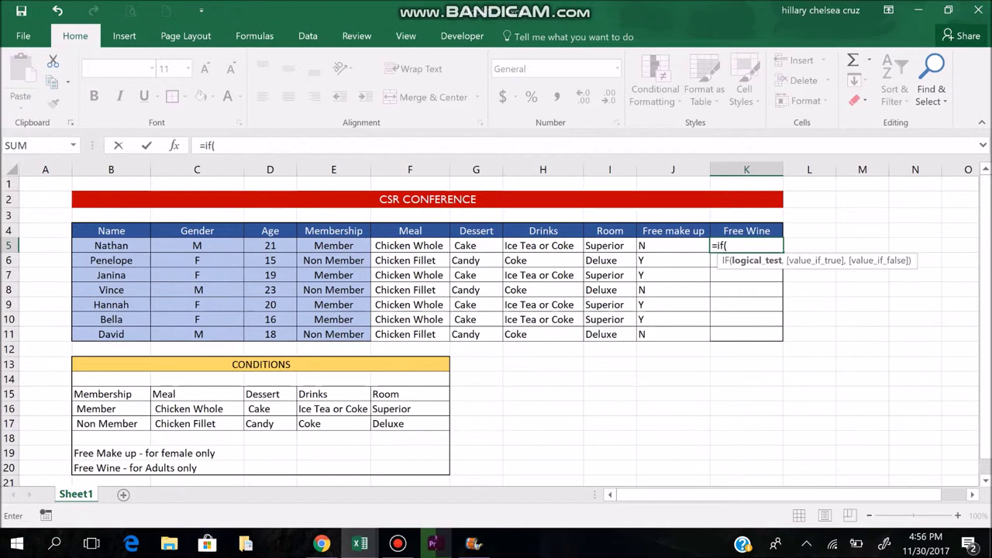
click(270, 245)
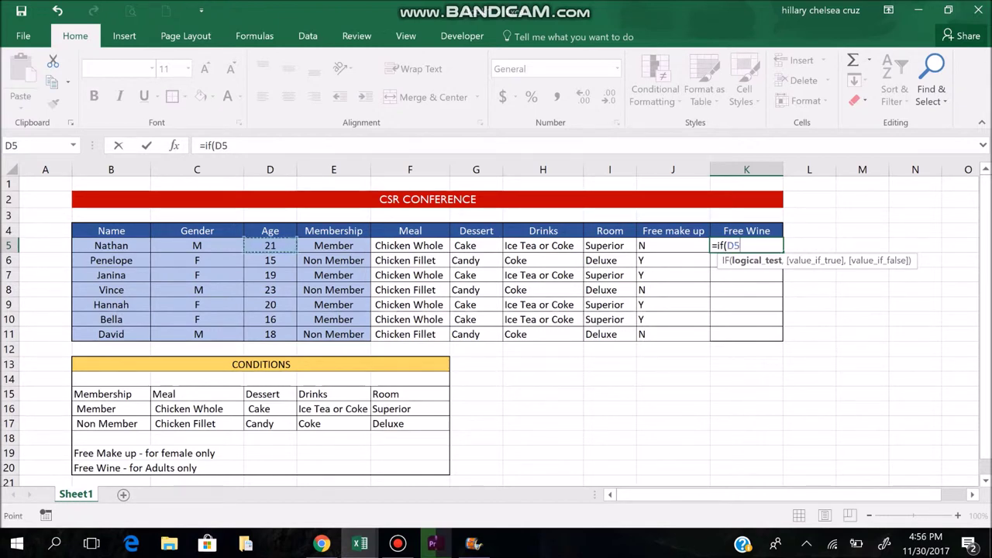
text(>=)
text(18)
text(,)
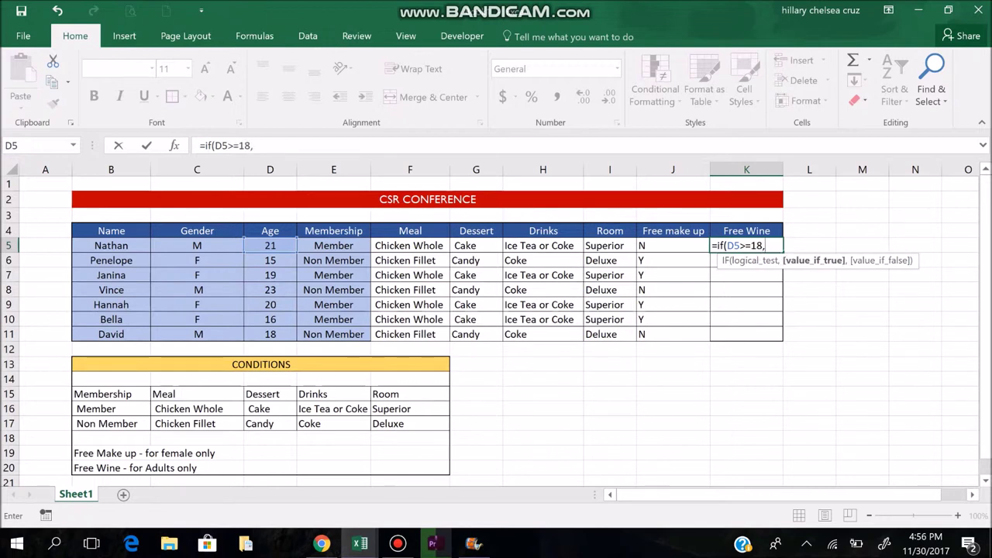
text(Y)
text(,")
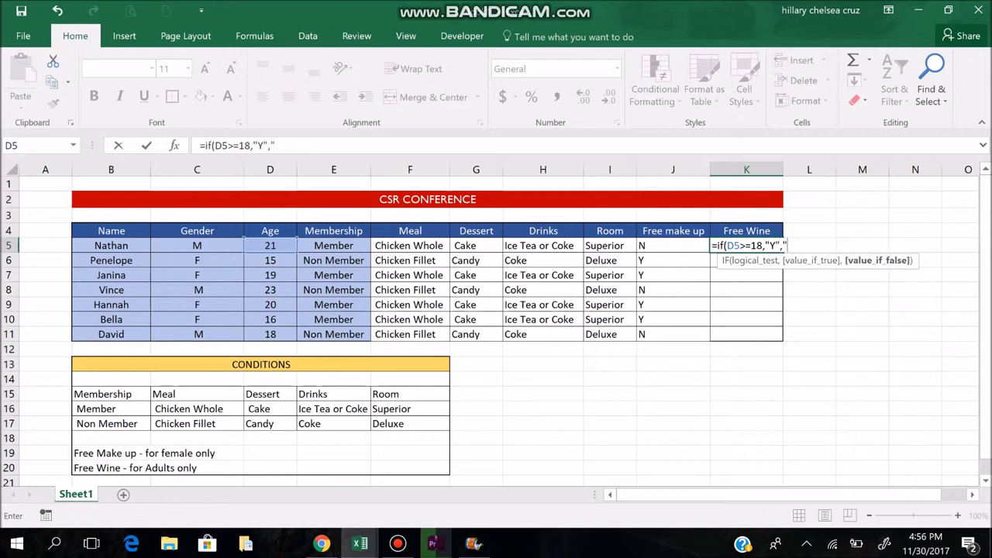
text(N"))
key(Return)
- Copy the K5 Free Wine formula down through K11
click(746, 245)
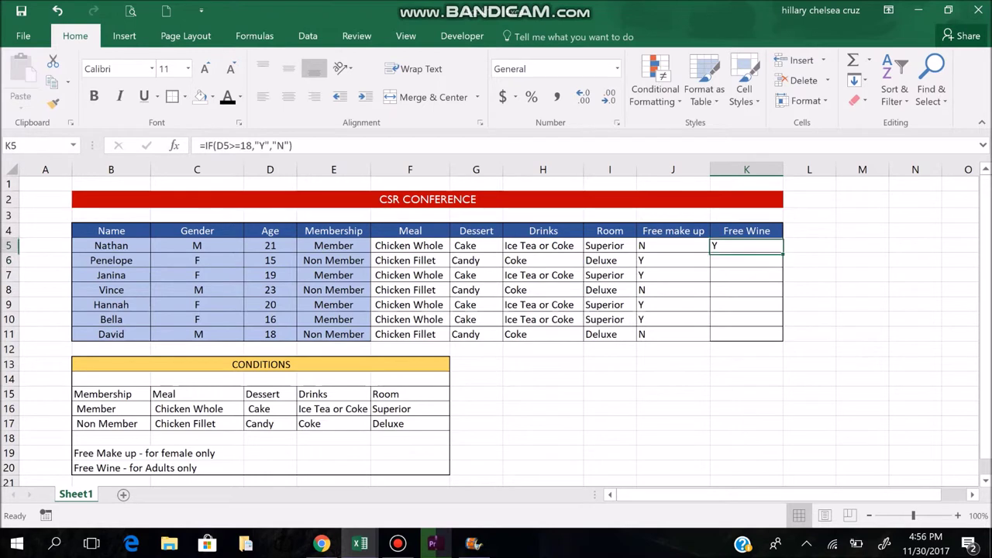
drag(782, 253, 775, 337)
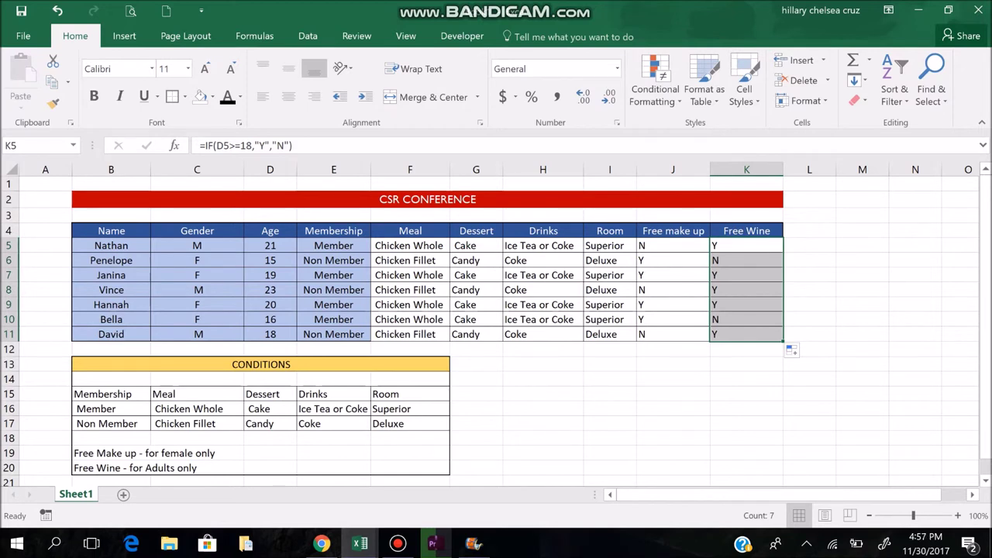
click(542, 379)
- Type THANK YOU FOR WATCHING into H14
text(THANK YOU FOR WATCHIN)
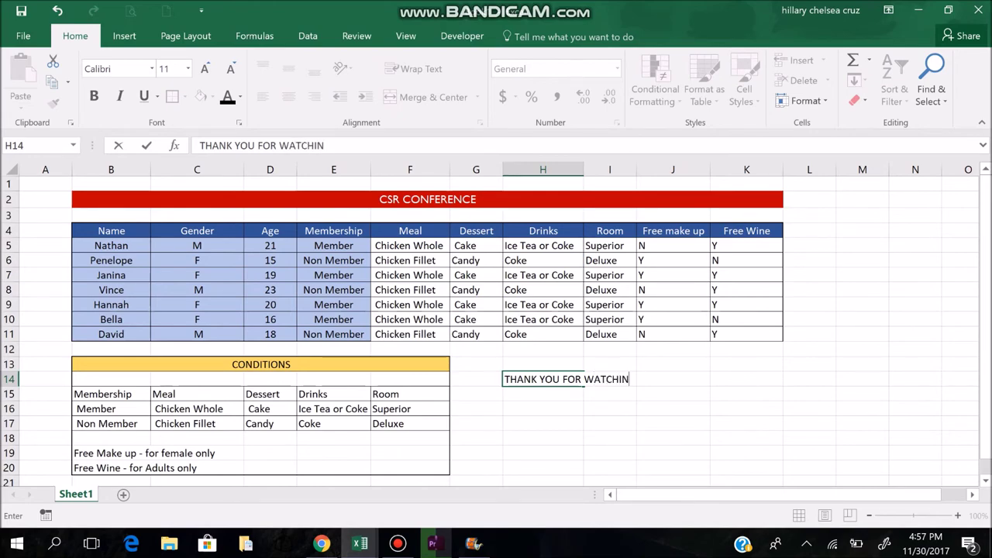